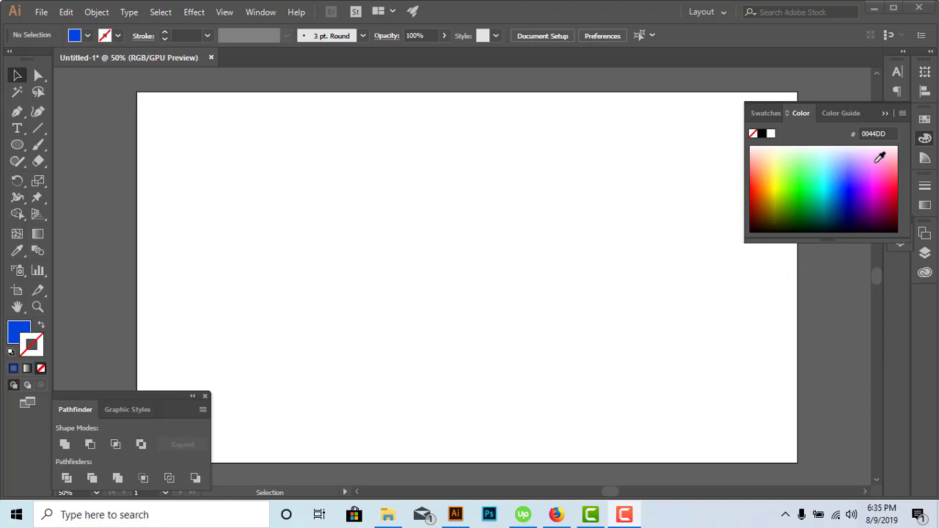
- Collapse the floating Swatches/Color panel into the right-hand dock to clear the artboard
click(884, 114)
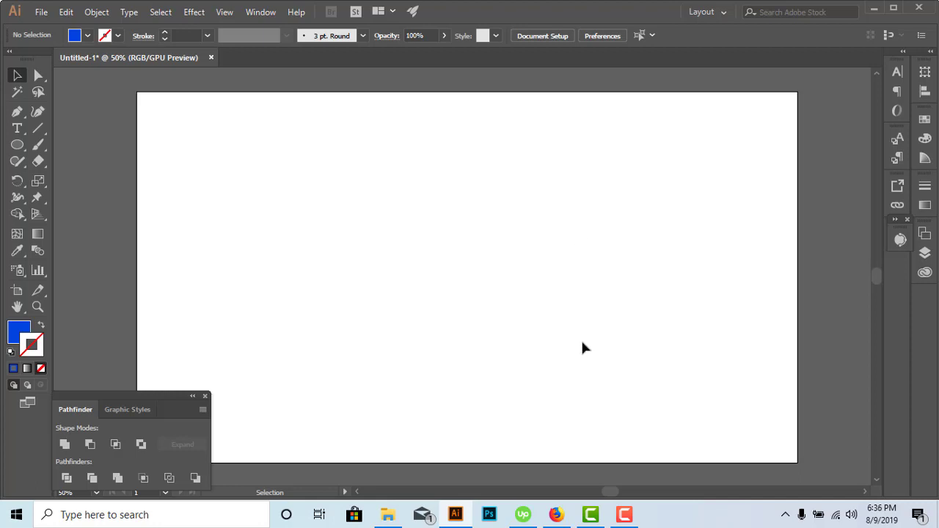
- Drag Leaf.jpg from File Explorer onto the artboard, centre it and enlarge it
click(387, 514)
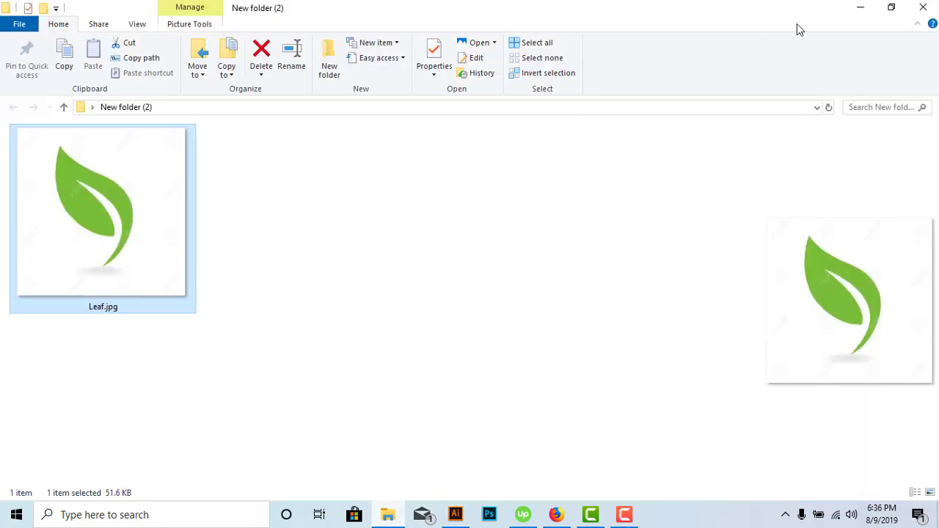
click(891, 7)
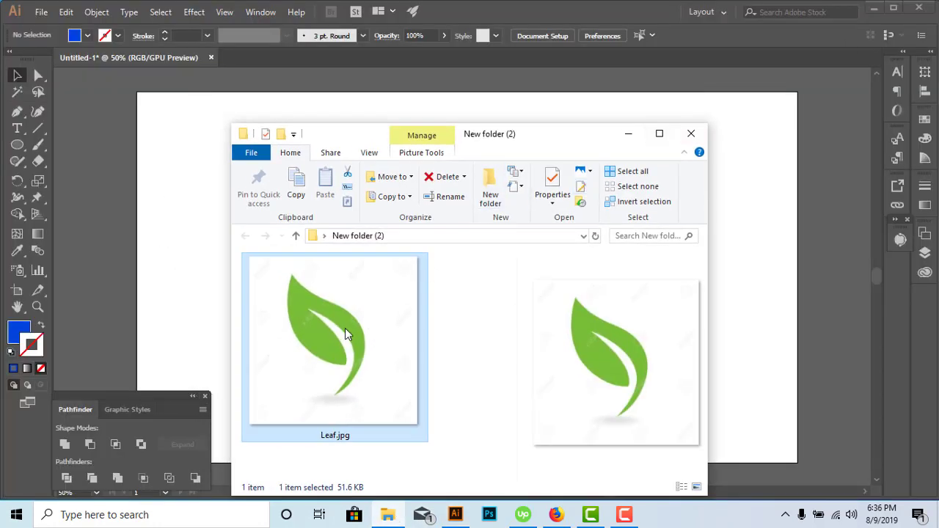
drag(365, 390, 168, 299)
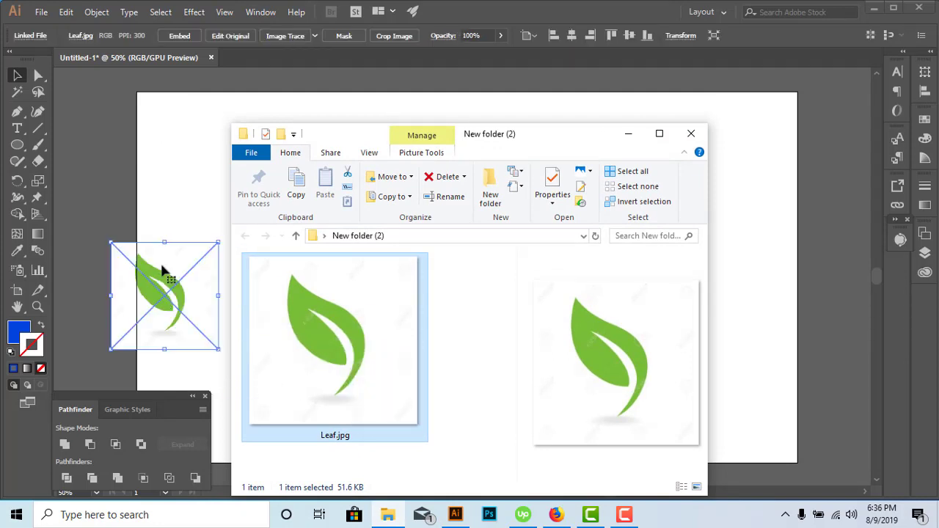
drag(183, 267, 317, 271)
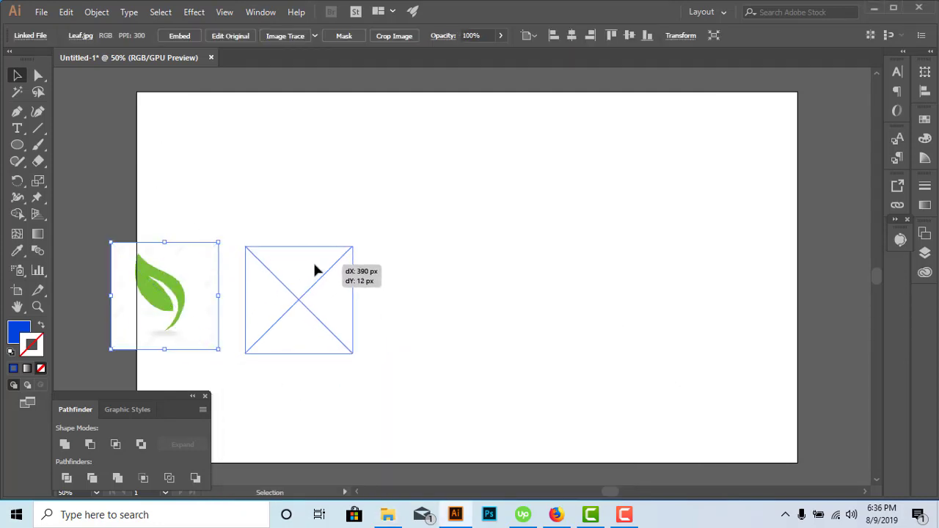
mouse_move(352, 352)
mouse_down()
mouse_move(474, 432)
mouse_move(526, 445)
mouse_move(405, 311)
mouse_up()
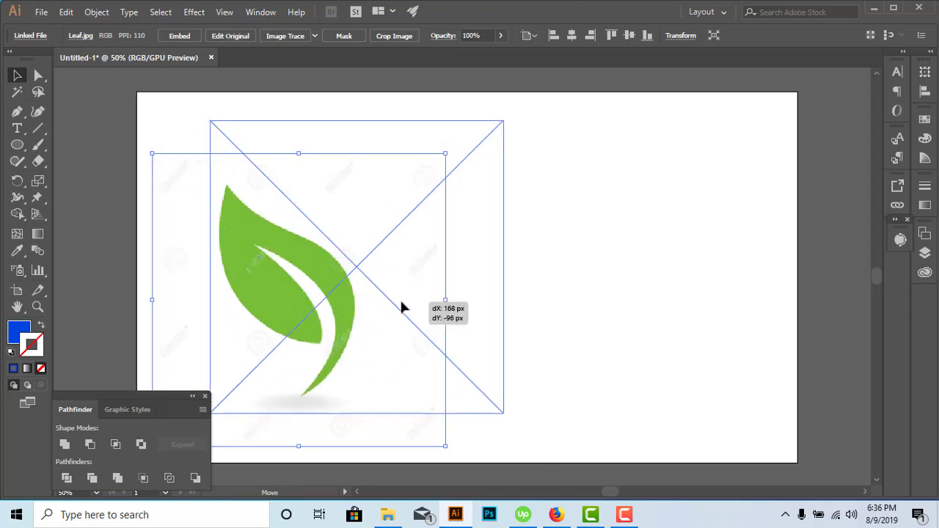
scroll(499, 289, down, 2)
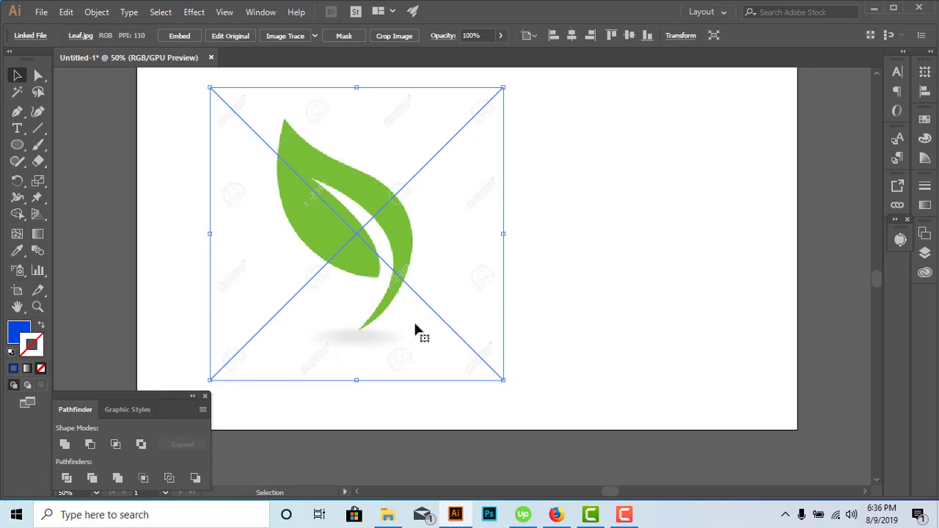
- Embed the leaf image and scale it slightly larger with a corner handle
click(179, 37)
scroll(415, 268, up, 3)
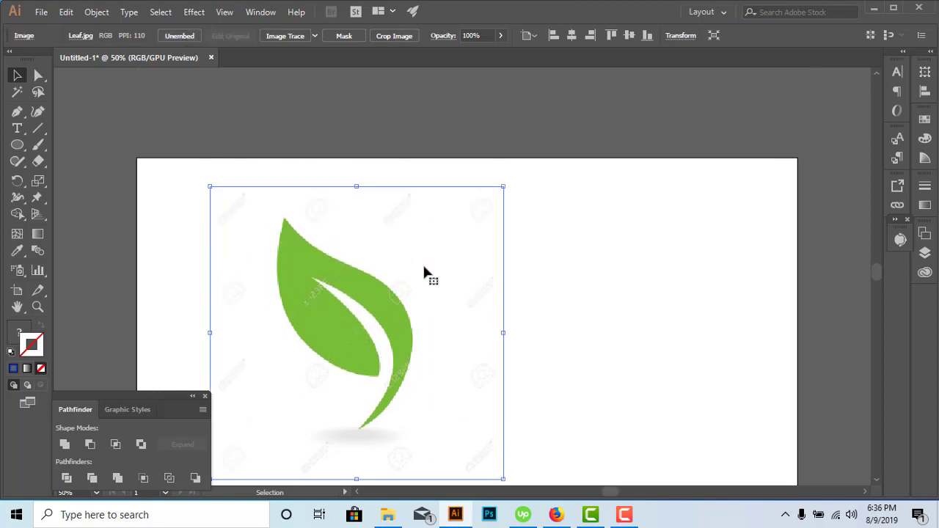
scroll(425, 270, down, 3)
click(541, 265)
drag(546, 192, 457, 312)
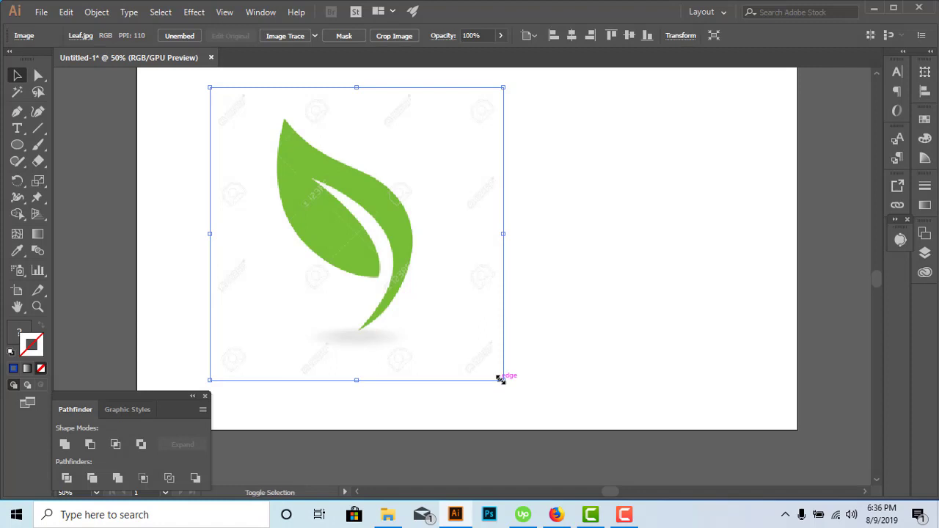
drag(501, 380, 530, 406)
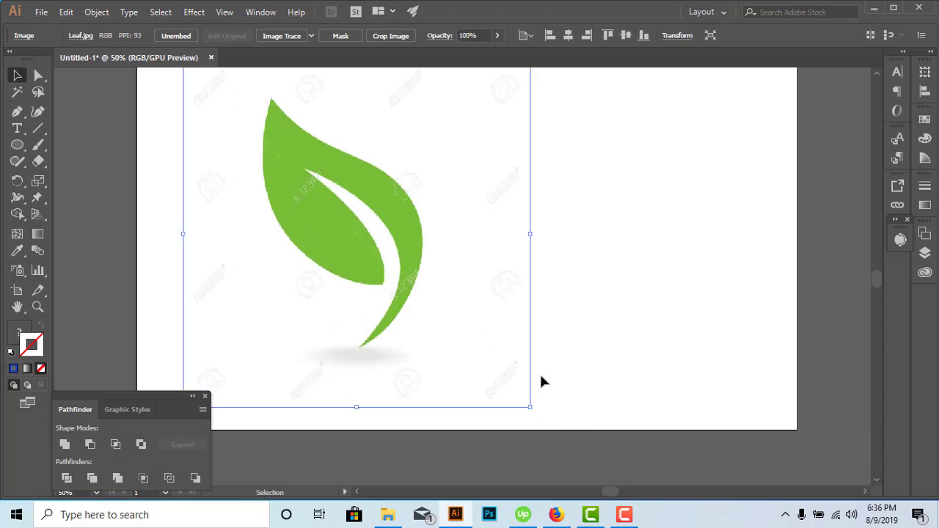
key(a)
key(v)
click(541, 380)
- Zoom to 100% and pan over the leaf, then zoom back out to see it whole
scroll(382, 323, up, 3)
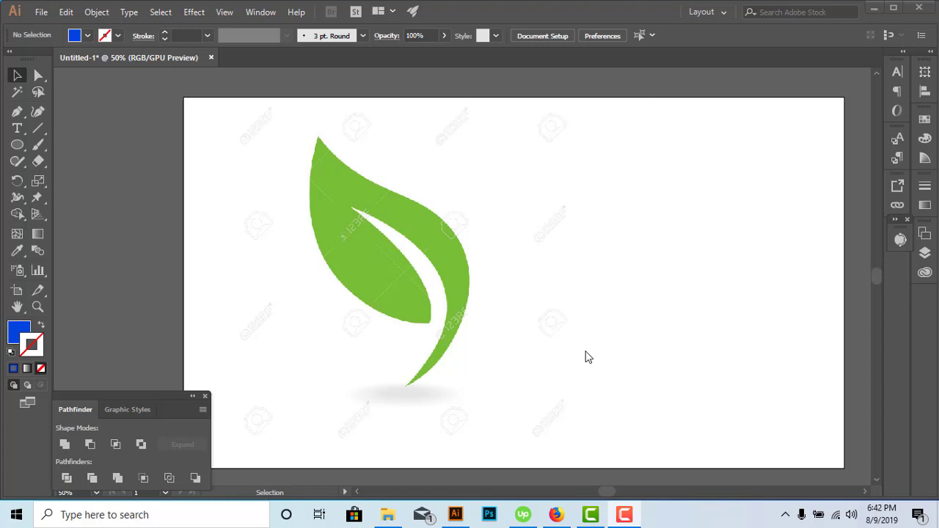
click(565, 332)
key(ctrl+equal)
key(ctrl+equal)
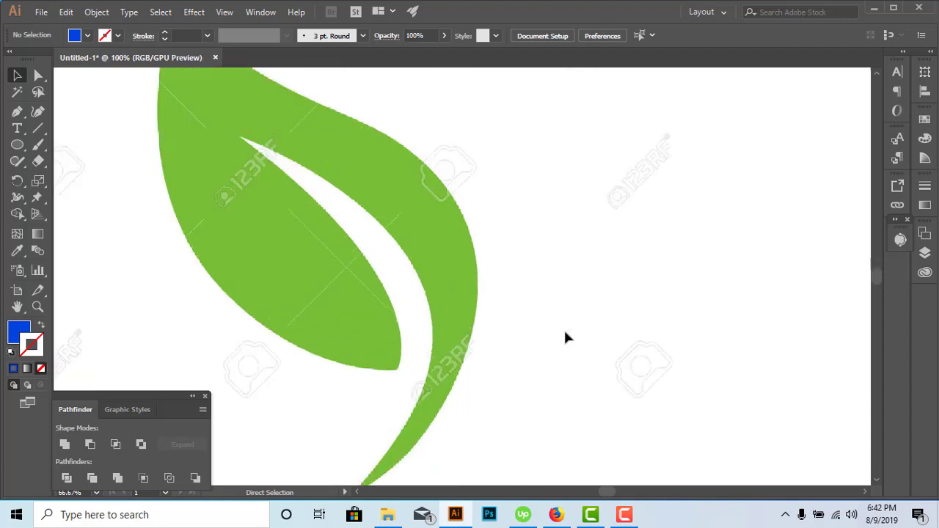
scroll(397, 314, up, 2)
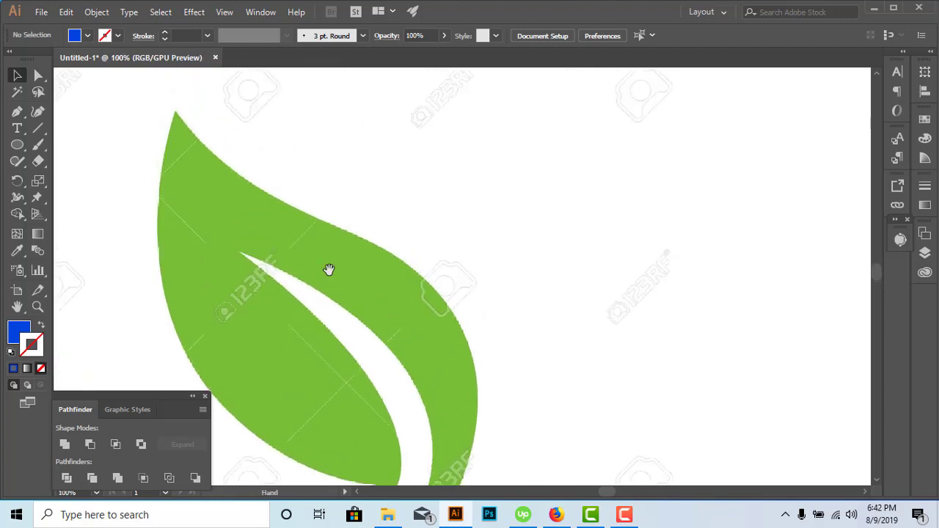
drag(327, 269, 378, 287)
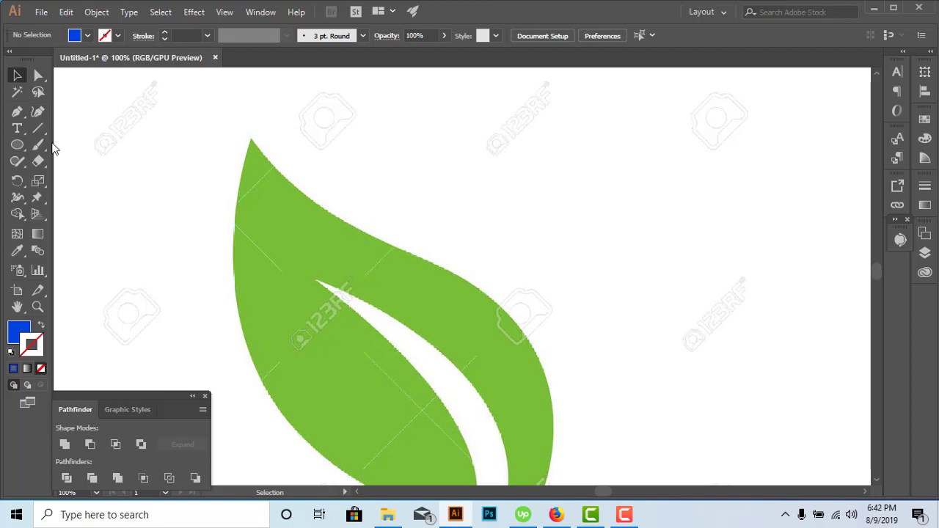
key(ctrl+minus)
scroll(51, 143, down, 3)
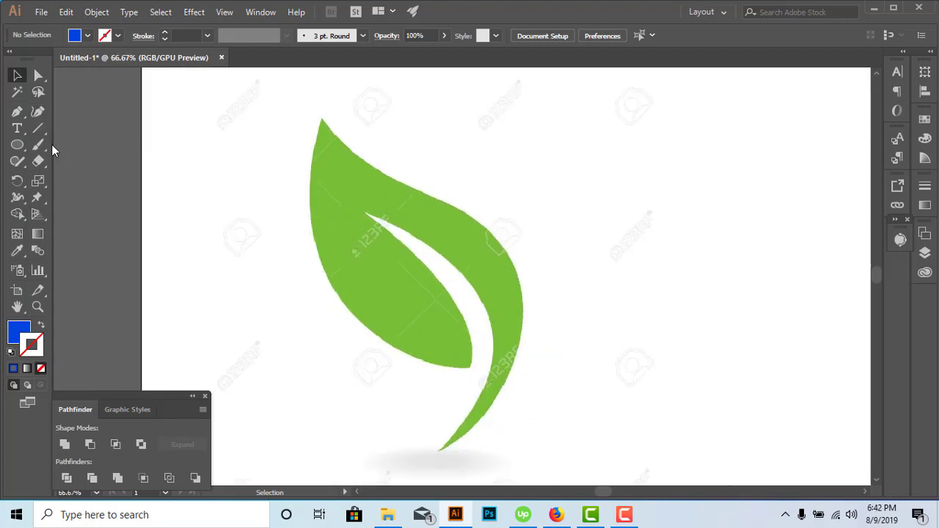
- With the Pen tool, start a path at the leaf's top tip and curve along its upper edge
click(18, 113)
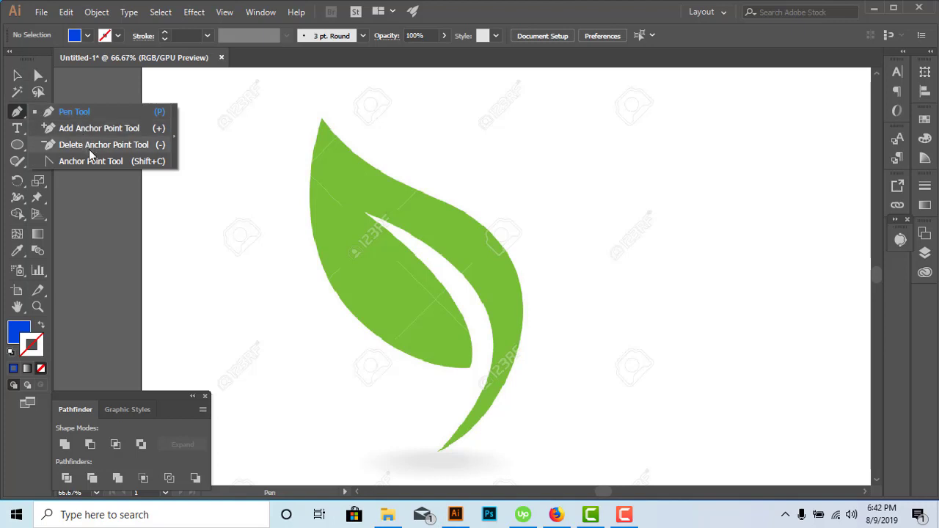
click(85, 111)
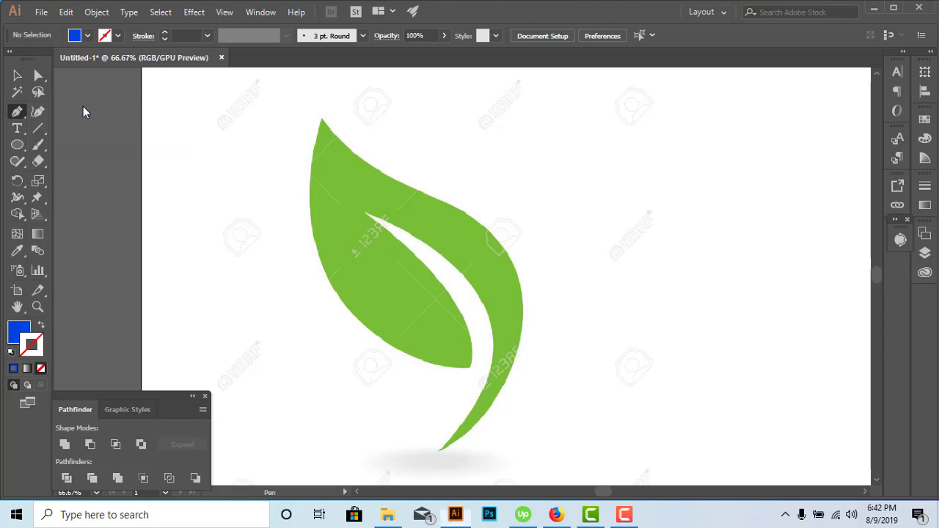
click(322, 119)
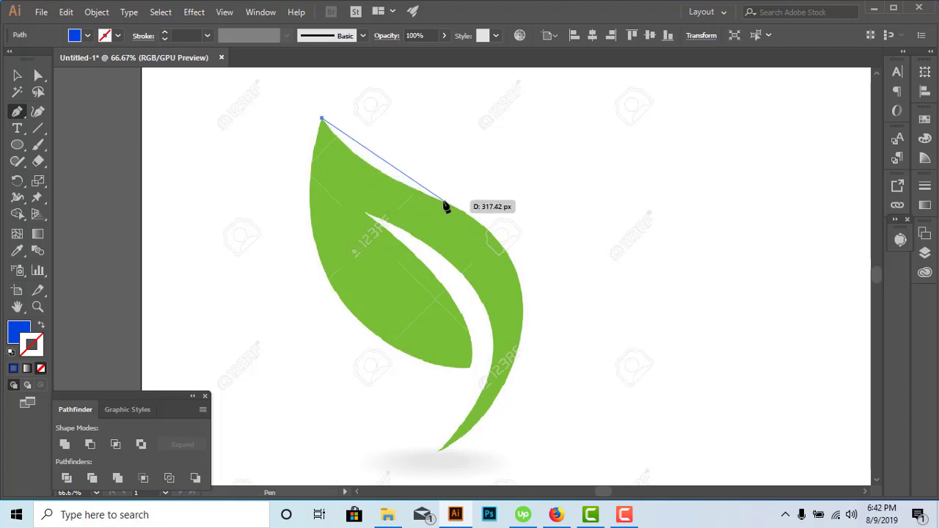
drag(445, 203, 540, 237)
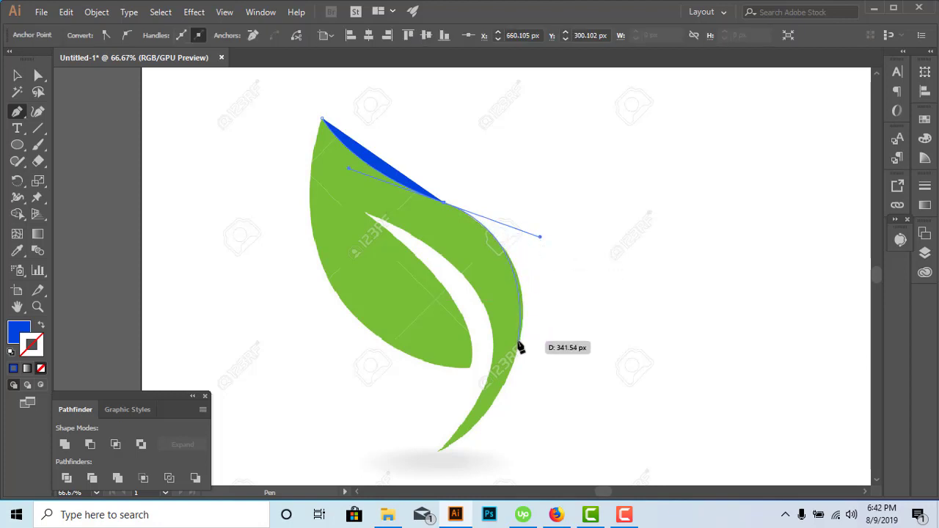
click(444, 203)
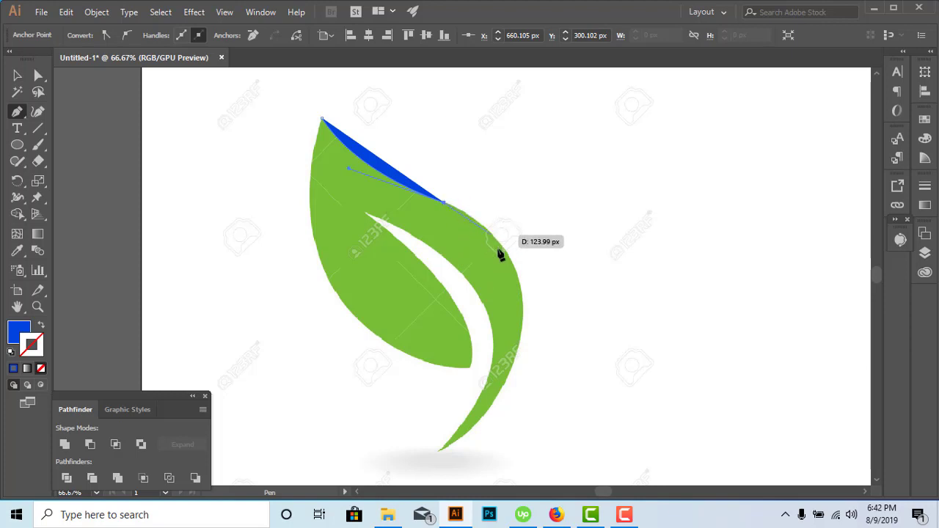
- Continue the curved path down the leaf's right edge to the stem tip
scroll(503, 257, down, 2)
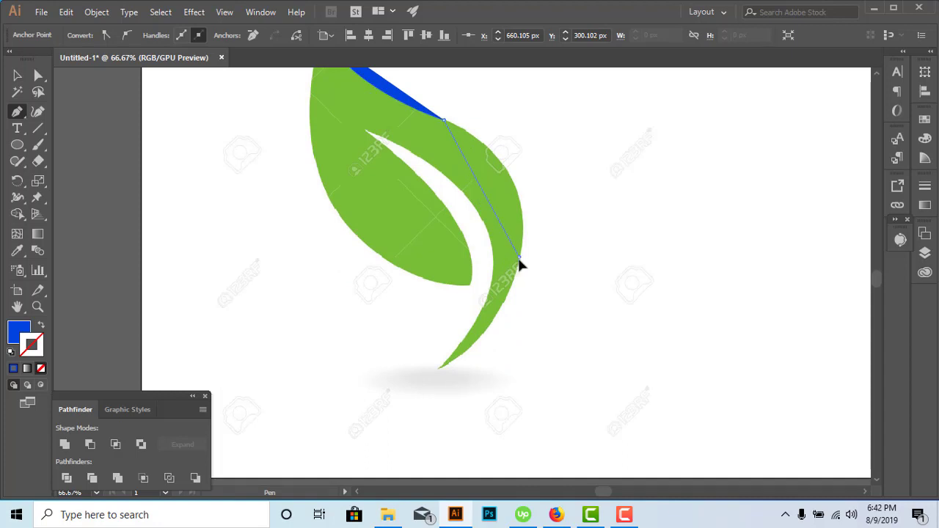
drag(520, 258, 496, 358)
scroll(497, 359, down, 1)
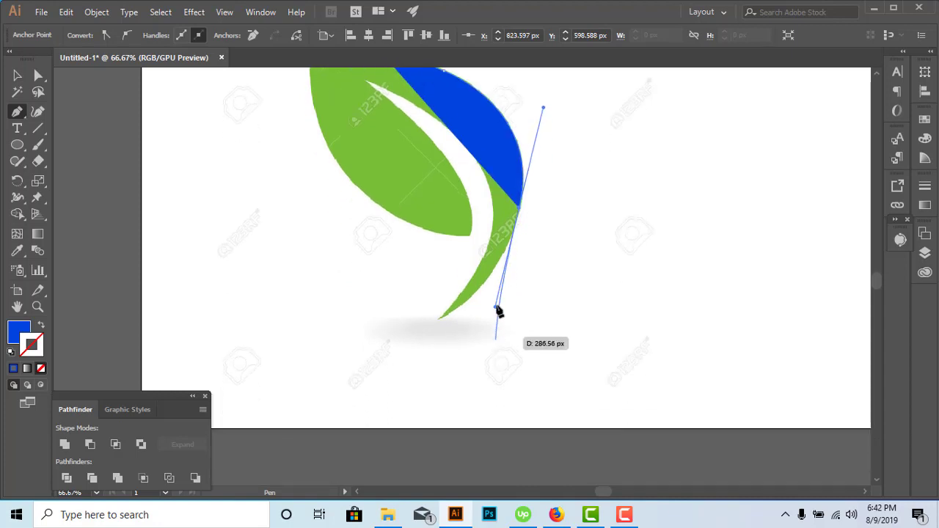
click(520, 208)
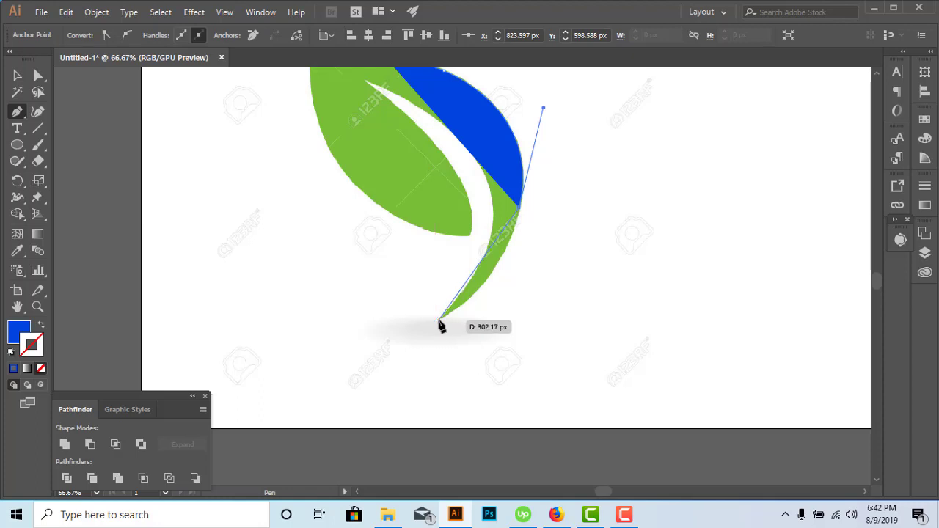
drag(437, 322, 365, 370)
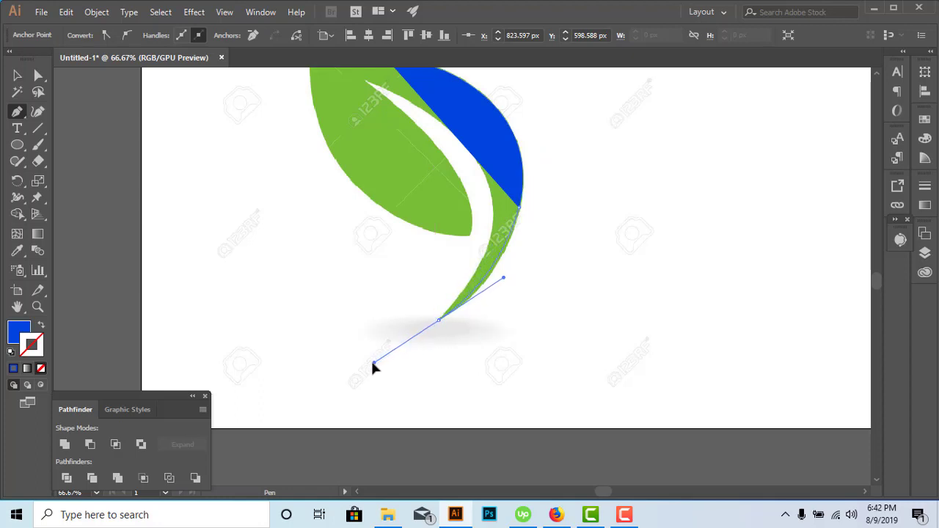
scroll(367, 367, up, 1)
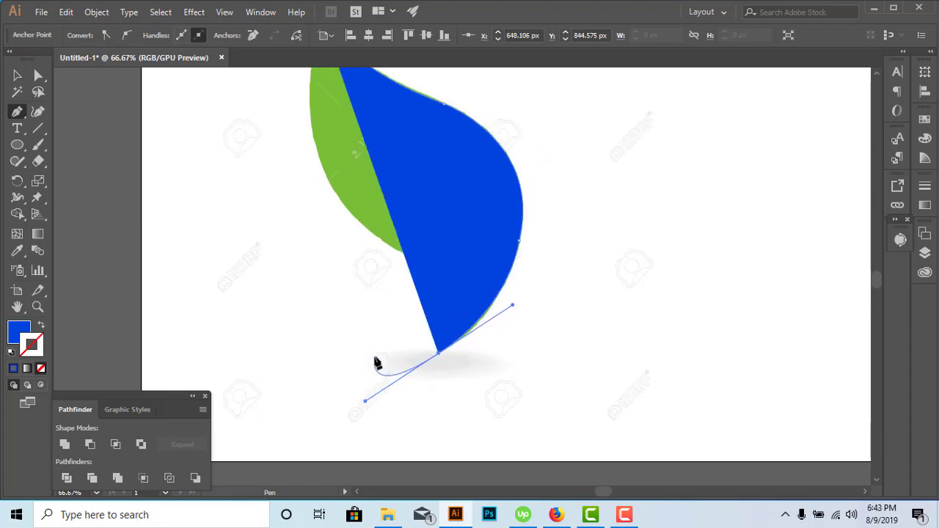
scroll(373, 361, up, 1)
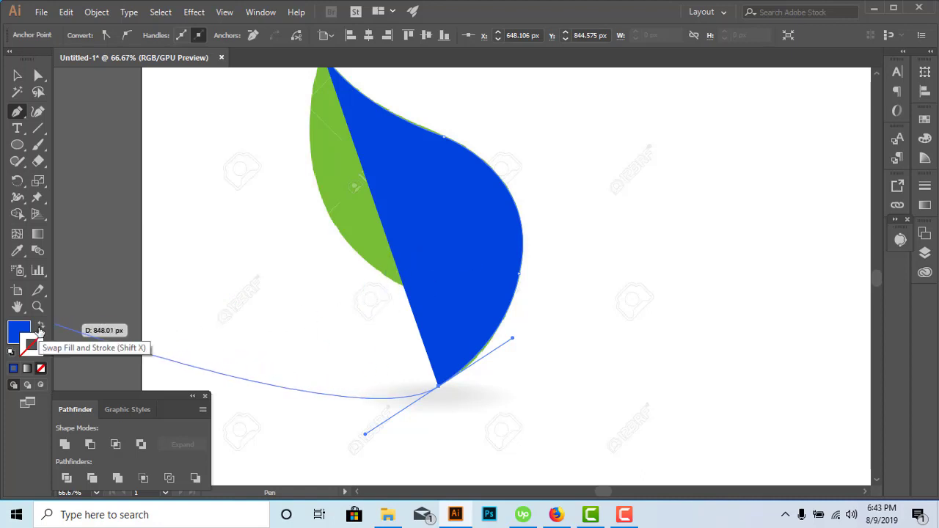
- Swap fill and stroke, then trace up the stem's edge to the inner leaf tip
click(40, 328)
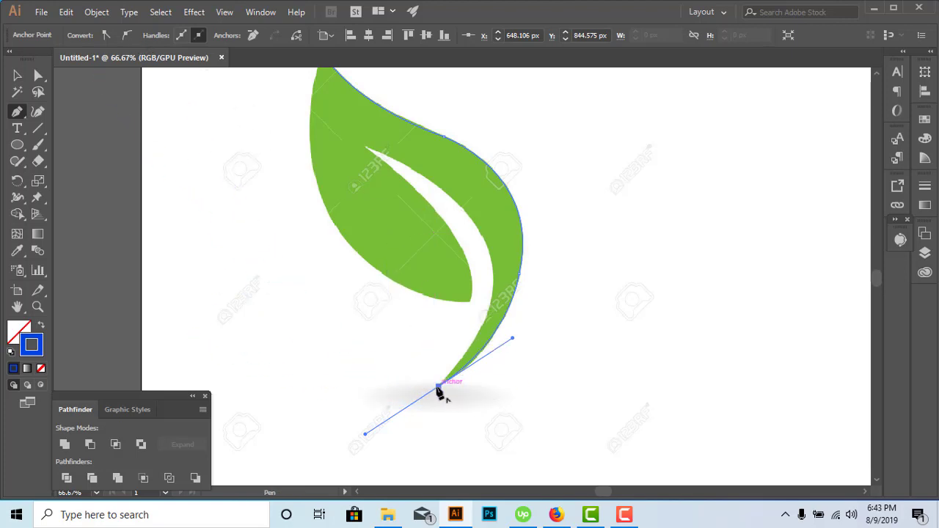
click(439, 388)
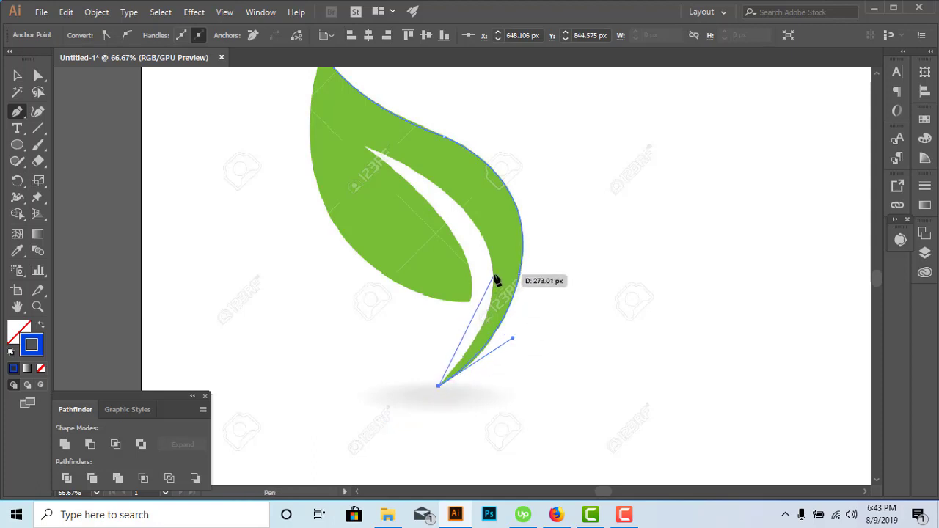
drag(492, 274, 484, 230)
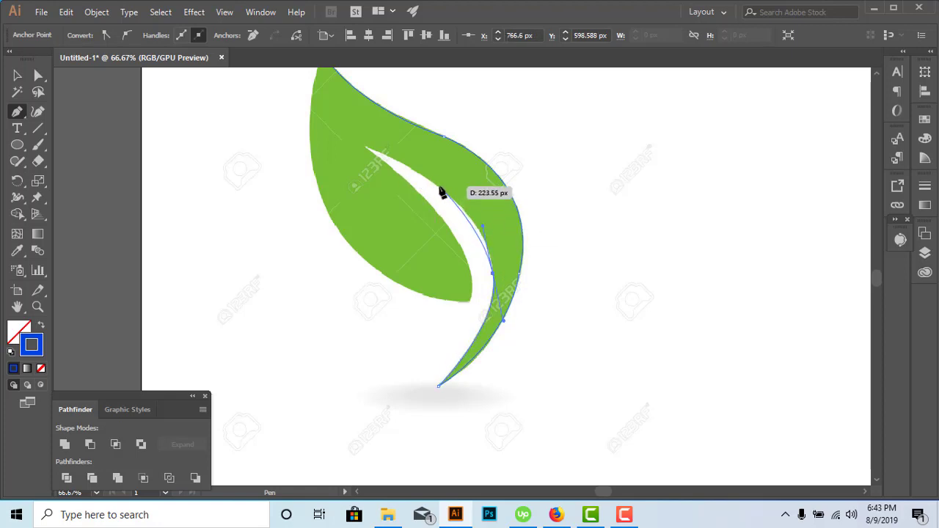
click(425, 183)
- Follow the inner cutout edge with curved anchors down to the inner lobe's lower tip
mouse_move(426, 187)
mouse_down()
mouse_move(411, 169)
mouse_move(365, 152)
mouse_move(451, 238)
mouse_up()
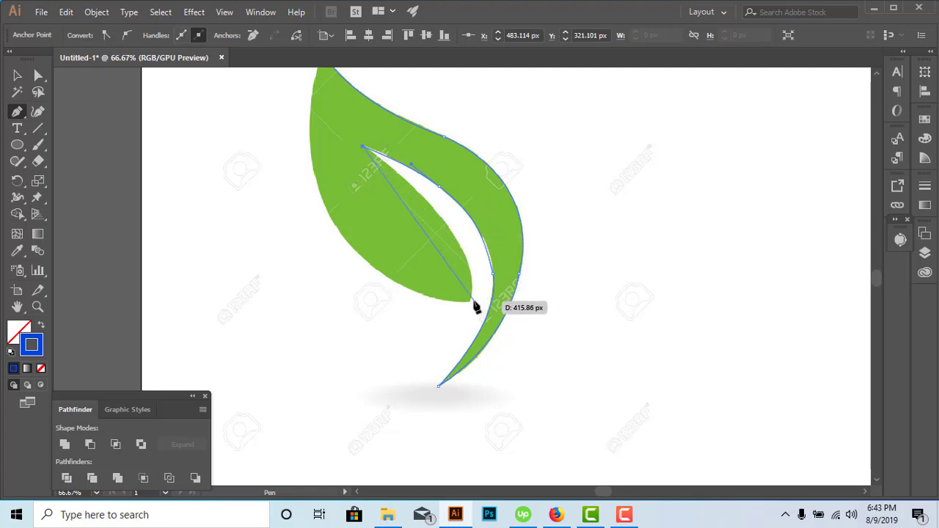
drag(452, 238, 469, 304)
drag(454, 352, 459, 388)
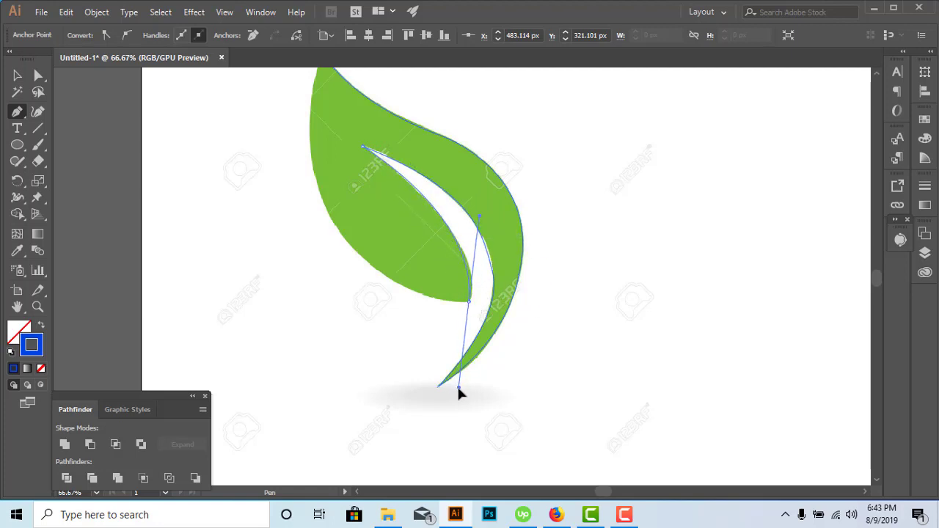
mouse_move(459, 388)
mouse_down()
mouse_move(472, 318)
mouse_move(444, 321)
mouse_up()
scroll(443, 321, up, 3)
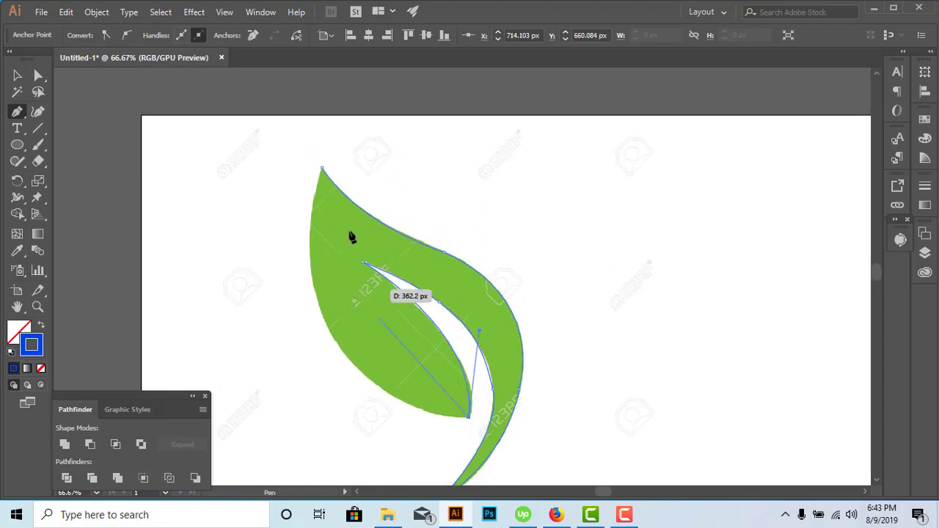
key(ctrl)
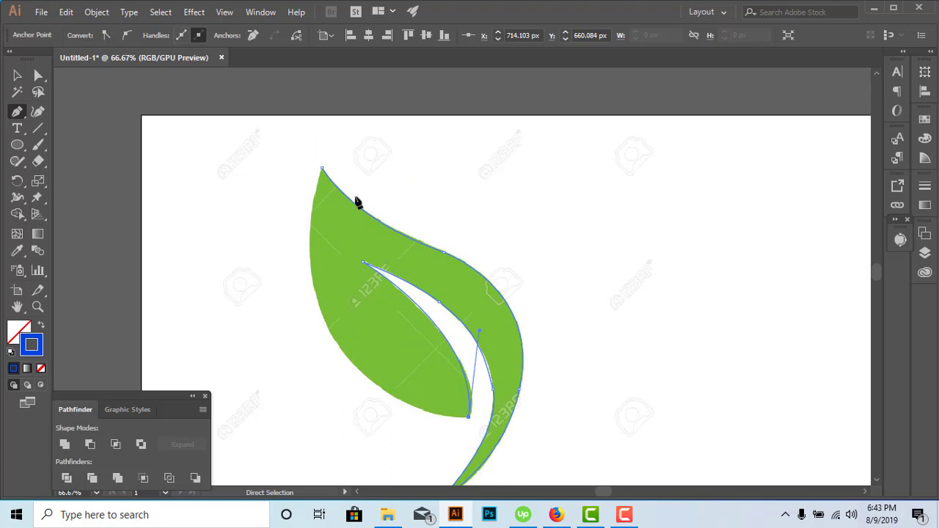
- Close the leaf outline back at its top anchor, shaping the closing curve
key(ctrl+minus)
scroll(339, 217, up, 3)
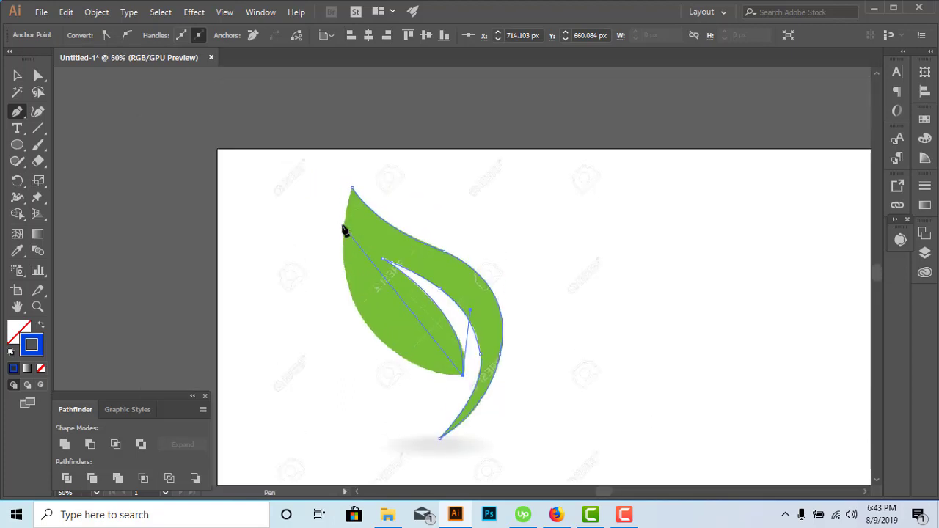
scroll(353, 193, up, 1)
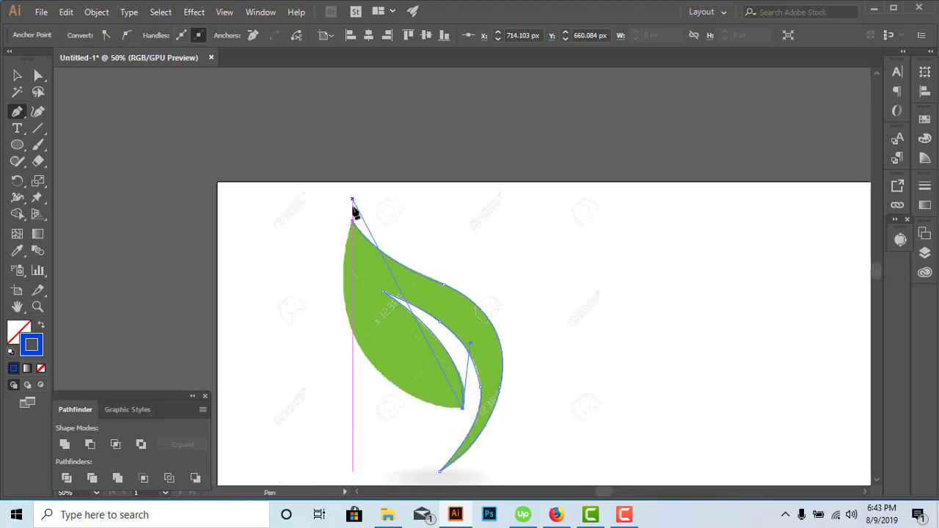
scroll(354, 207, up, 2)
mouse_move(353, 272)
mouse_down()
mouse_move(382, 134)
mouse_move(400, 100)
mouse_up()
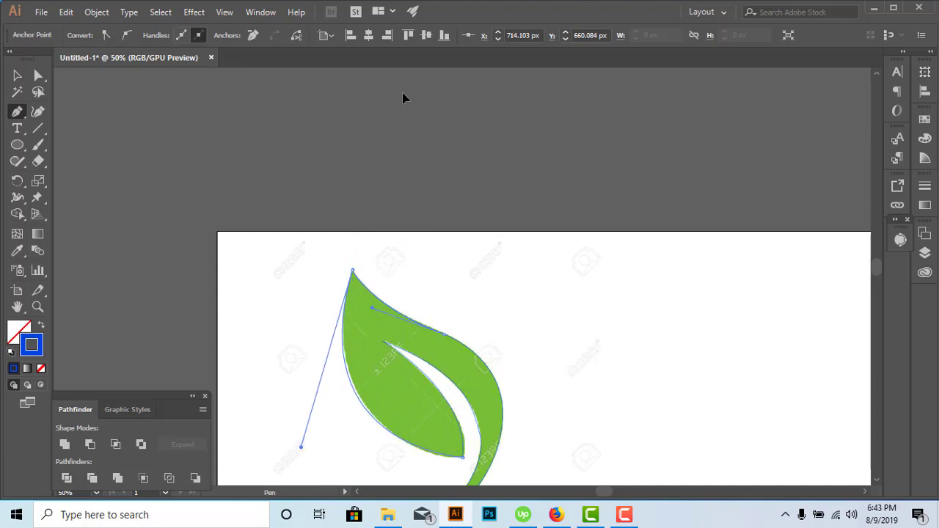
drag(400, 105, 381, 113)
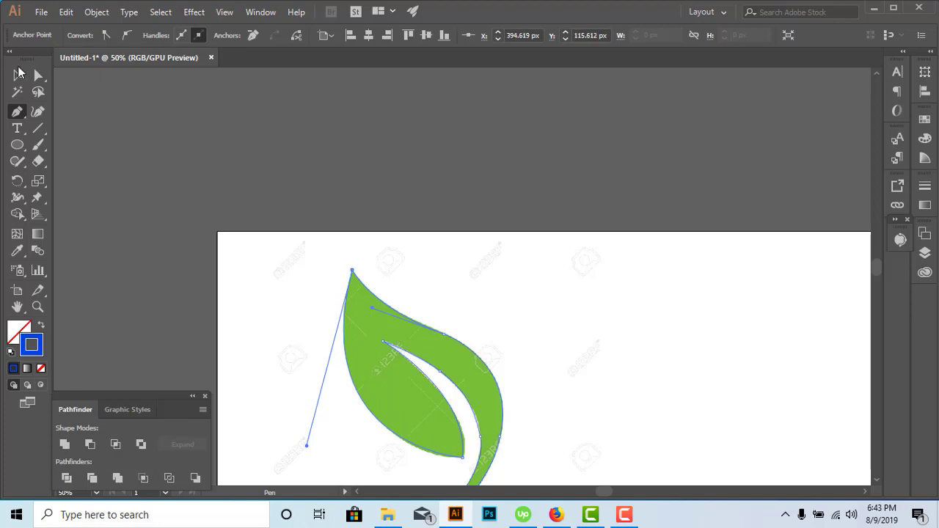
- Give the traced leaf a solid blue fill with no stroke and move it up and right
click(17, 75)
click(541, 294)
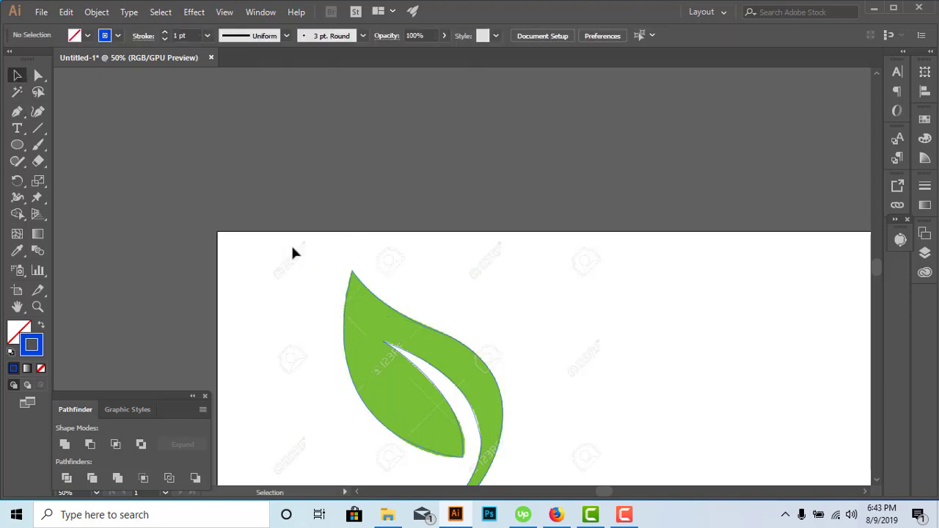
click(407, 356)
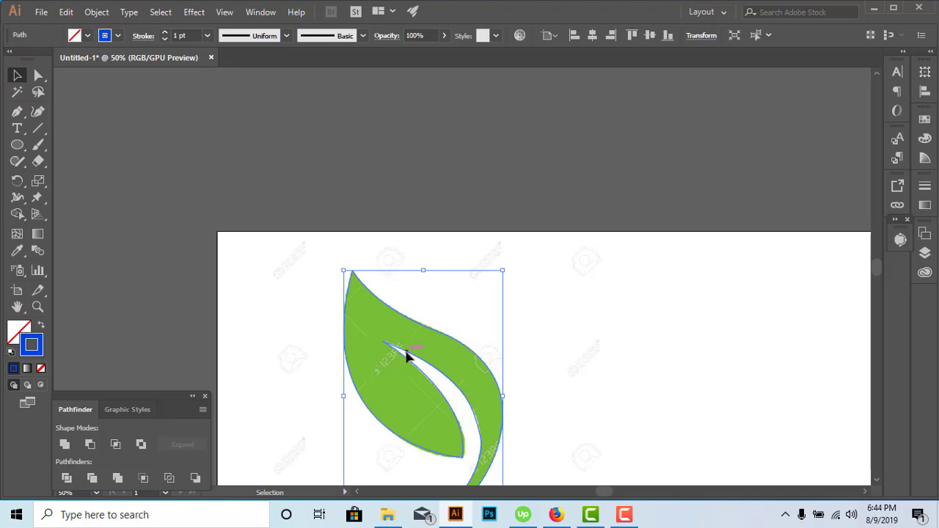
click(41, 326)
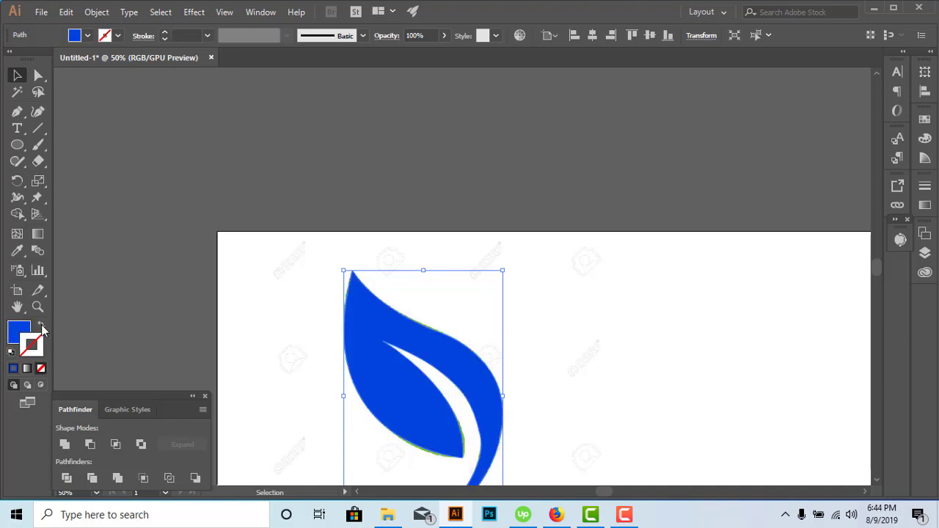
click(551, 301)
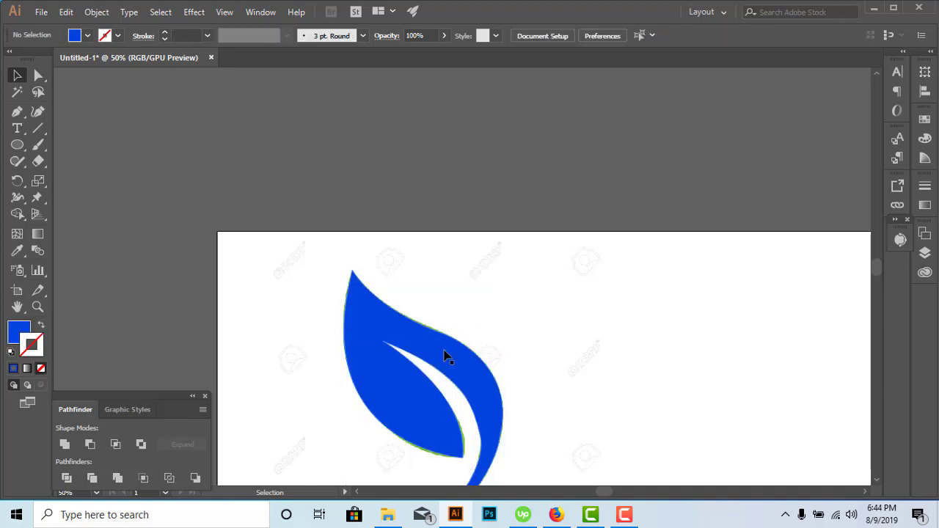
drag(446, 356, 634, 292)
click(452, 198)
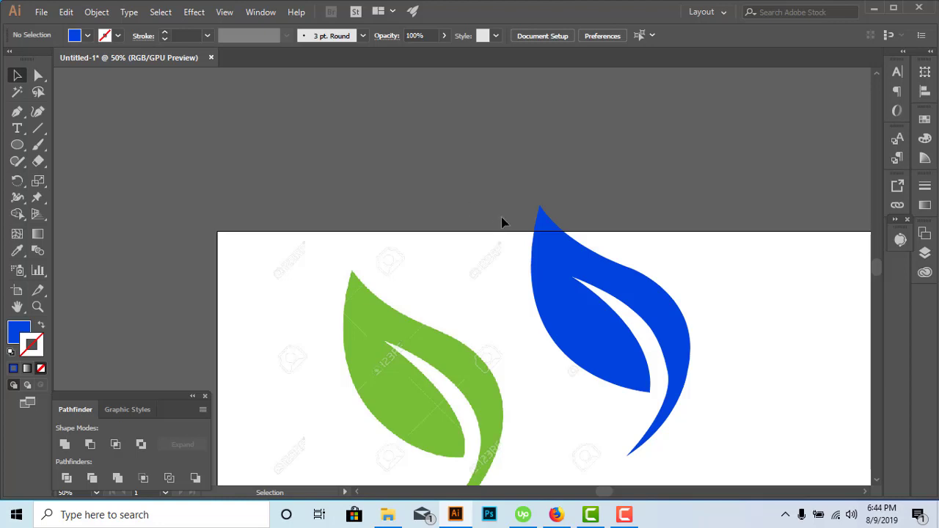
- Adjust the blue leaf's position so it sits clearly apart from the green leaf image
scroll(483, 191, down, 1)
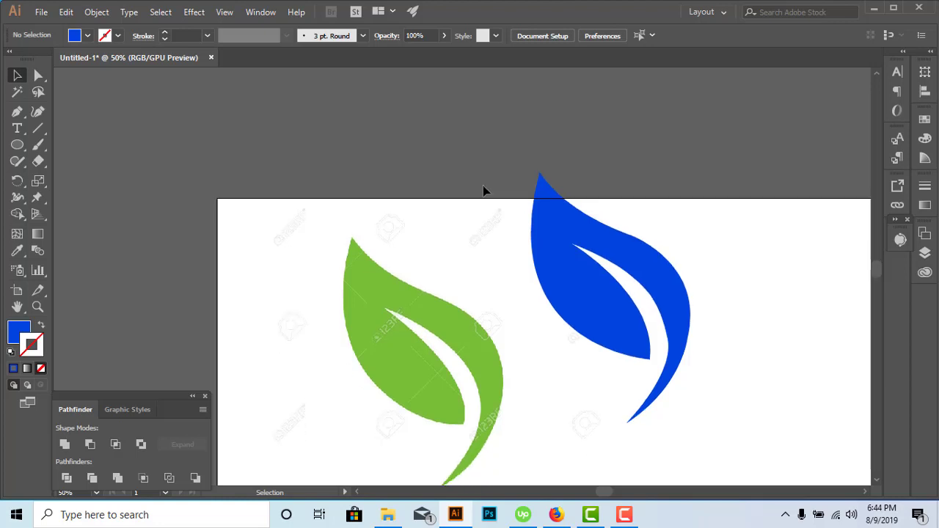
click(574, 242)
key(ctrl+z)
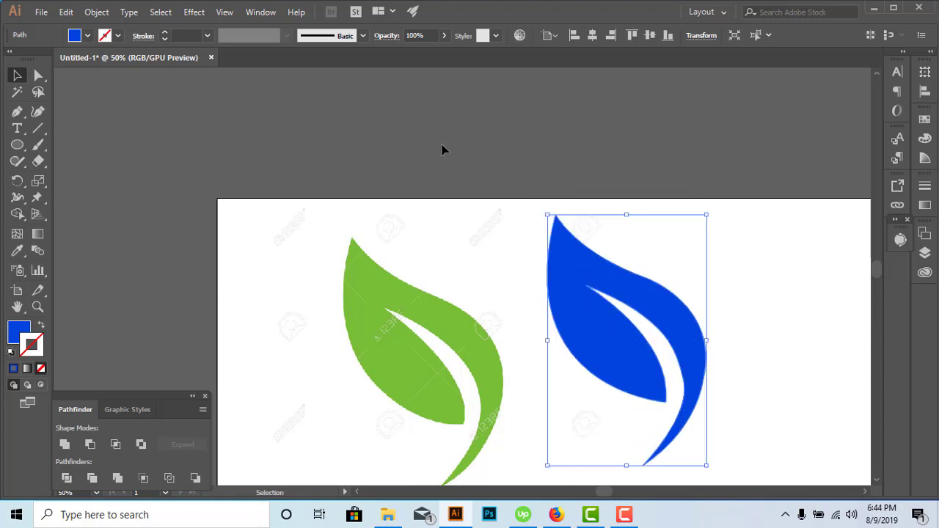
click(441, 150)
scroll(443, 150, down, 2)
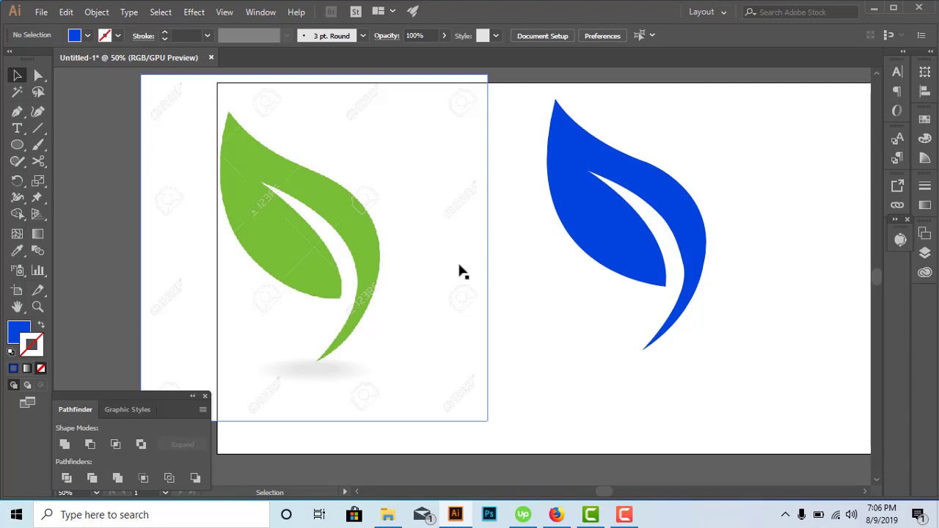
- Delete the green leaf image and blue leaf, then add 12 pt Myriad Pro placeholder text
click(300, 275)
key(Delete)
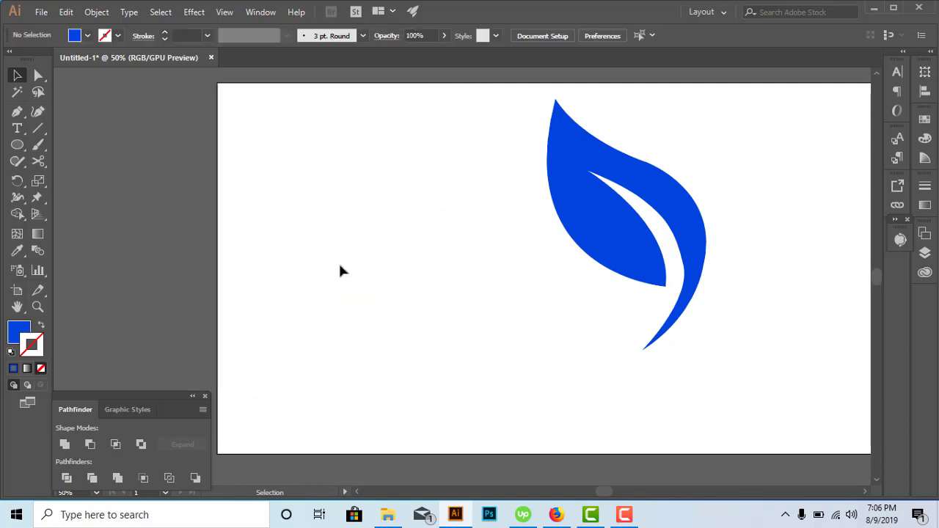
click(627, 243)
key(Delete)
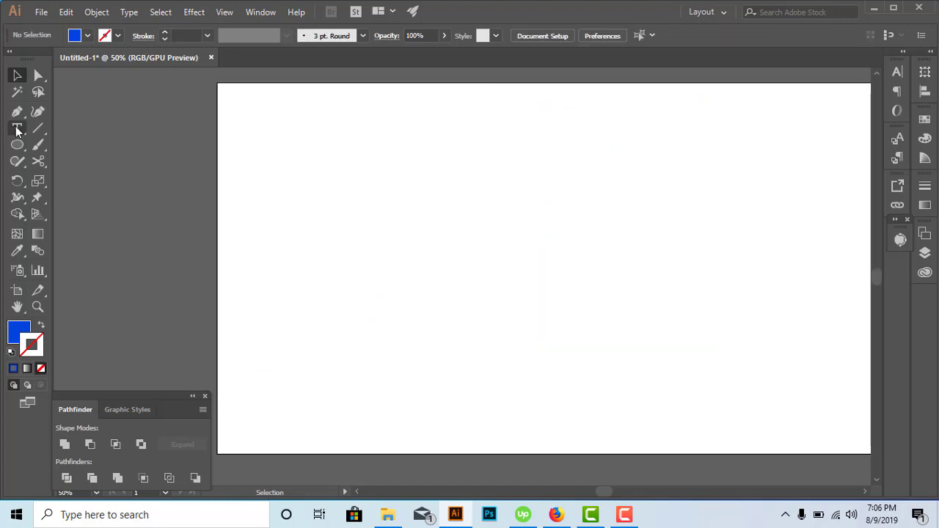
click(316, 279)
click(17, 75)
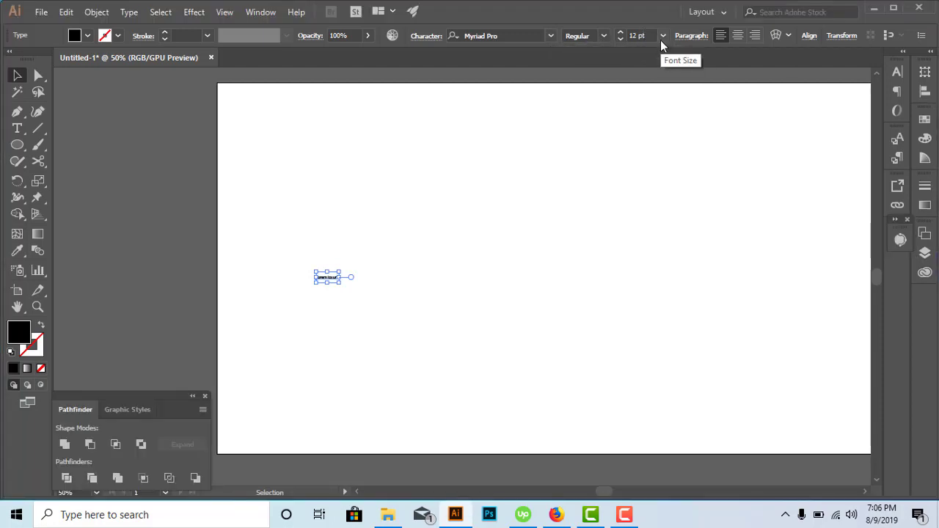
- Set the text to 72 pt, then scale it up to about 324 pt and move it right
click(662, 36)
click(678, 282)
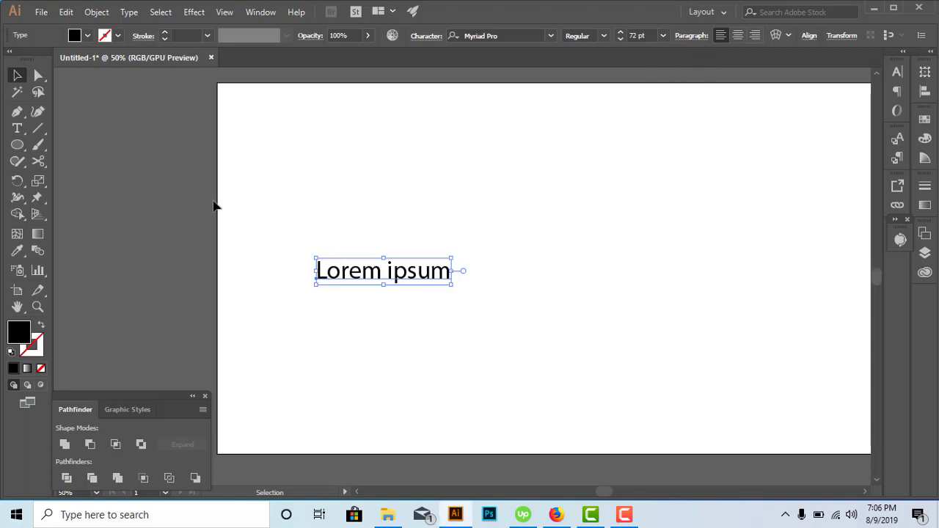
click(440, 318)
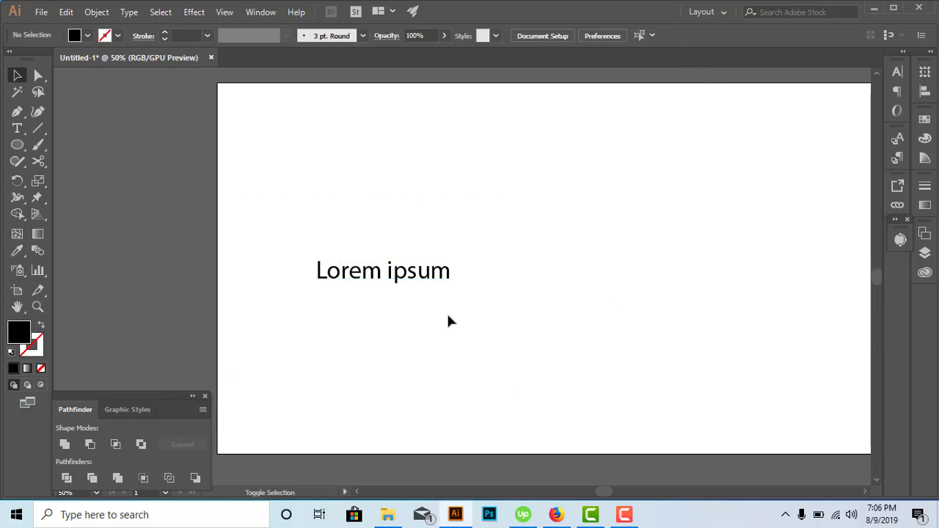
drag(388, 229, 473, 318)
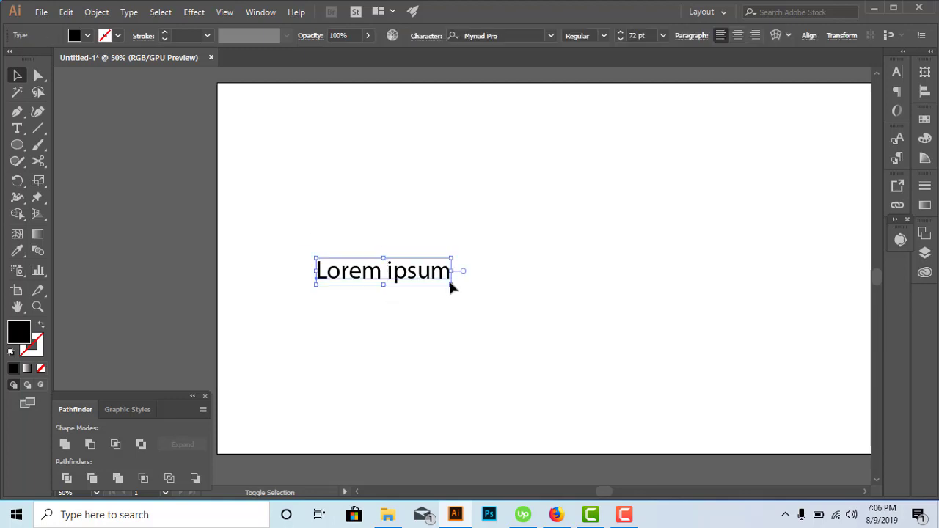
mouse_move(450, 282)
mouse_down()
mouse_move(690, 408)
mouse_move(675, 388)
mouse_up()
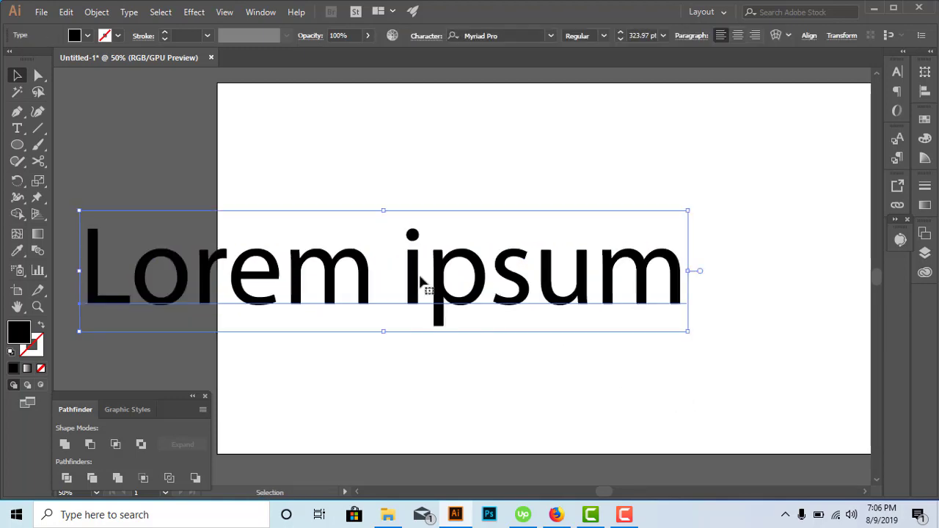
drag(395, 291, 841, 314)
- Delete ' ipsum' so the text reads just 'Lorem'
click(17, 129)
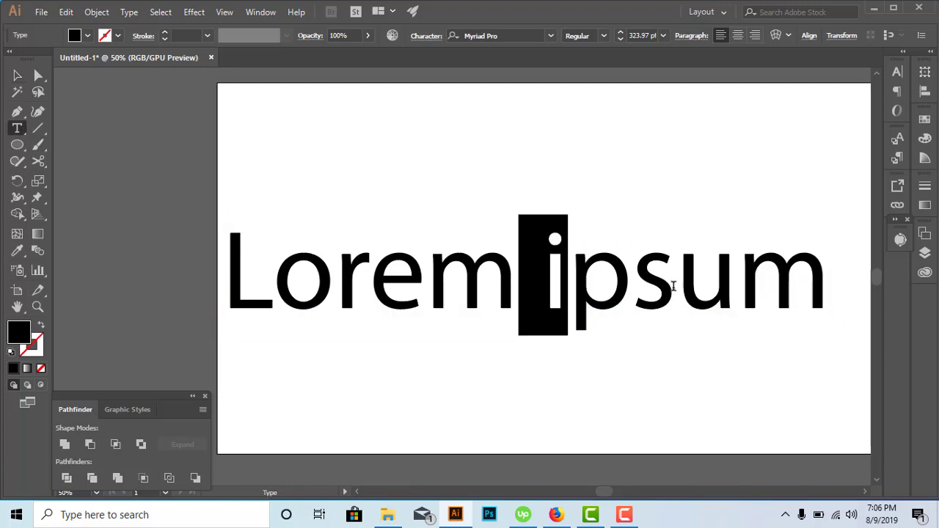
key(BackSpace)
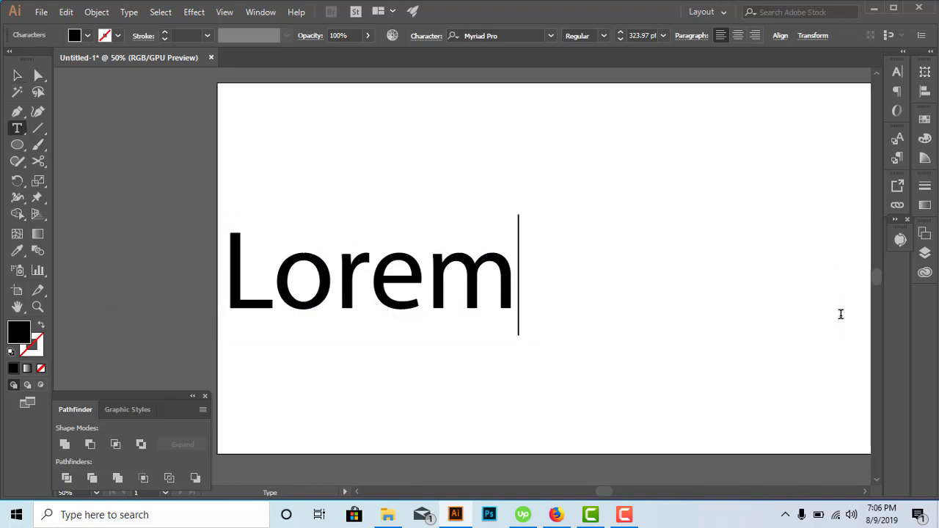
click(20, 75)
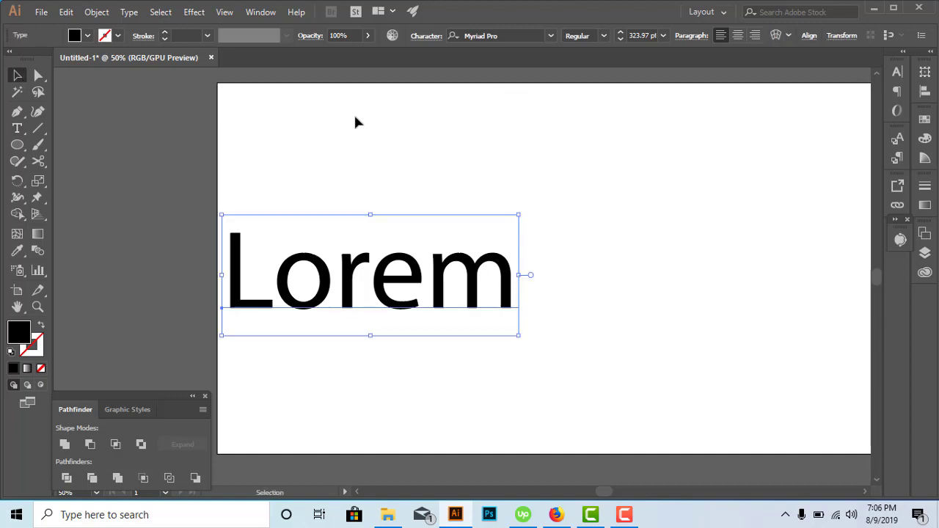
- Search 'mont' to set Lorem in Montserrat Bold, then shift it right and up
click(528, 35)
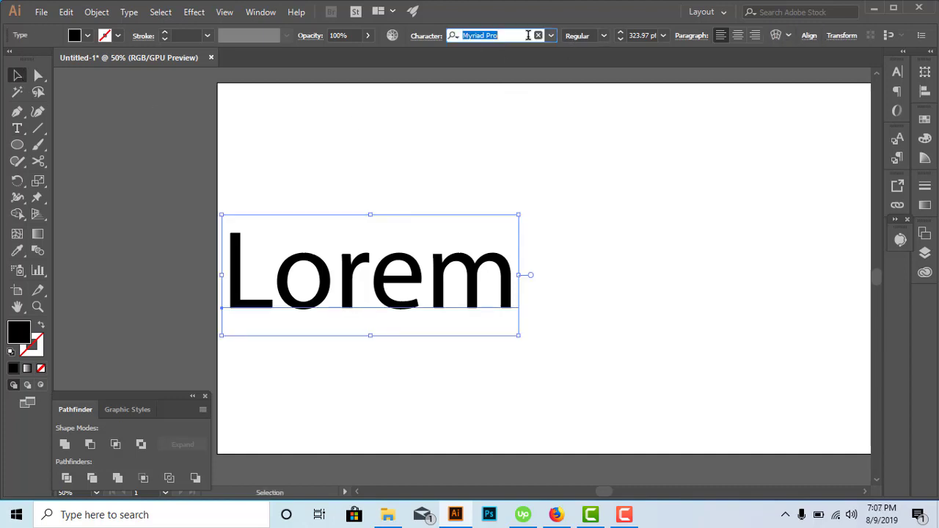
text(mont)
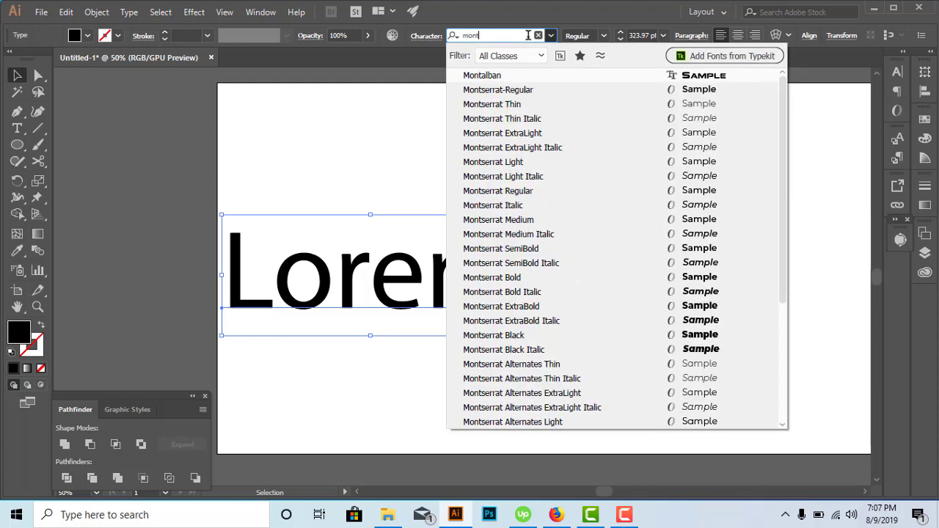
click(504, 277)
drag(510, 266, 565, 257)
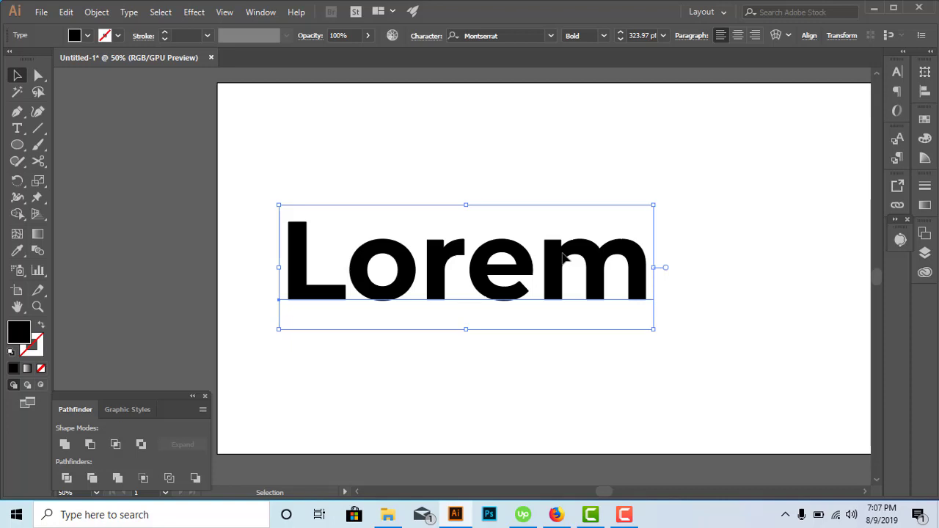
- Convert the Lorem text to outlines and shift the outlined group up and to the left
right_click(565, 257)
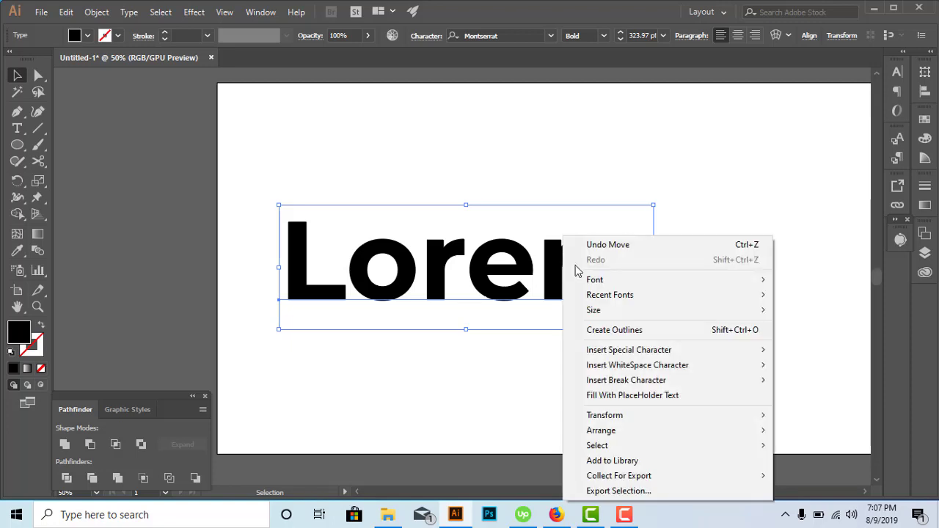
click(616, 330)
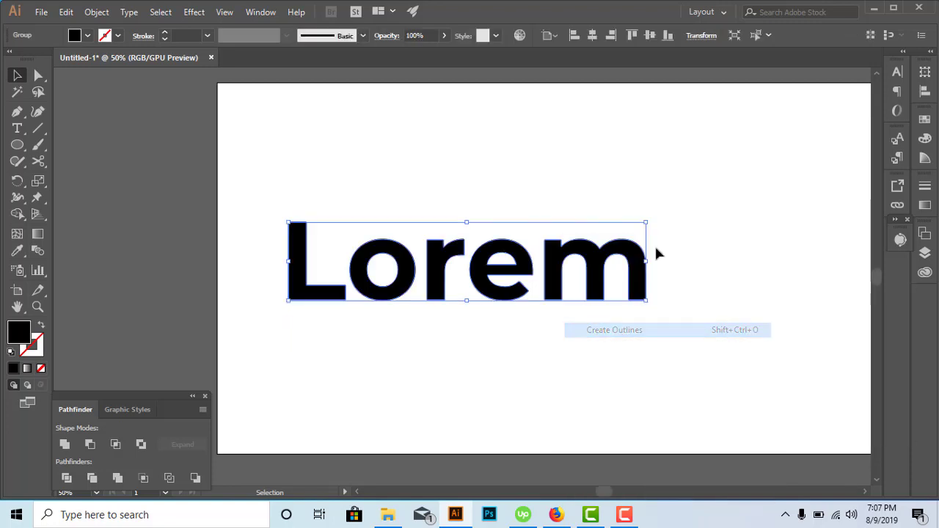
click(686, 208)
drag(633, 265, 593, 226)
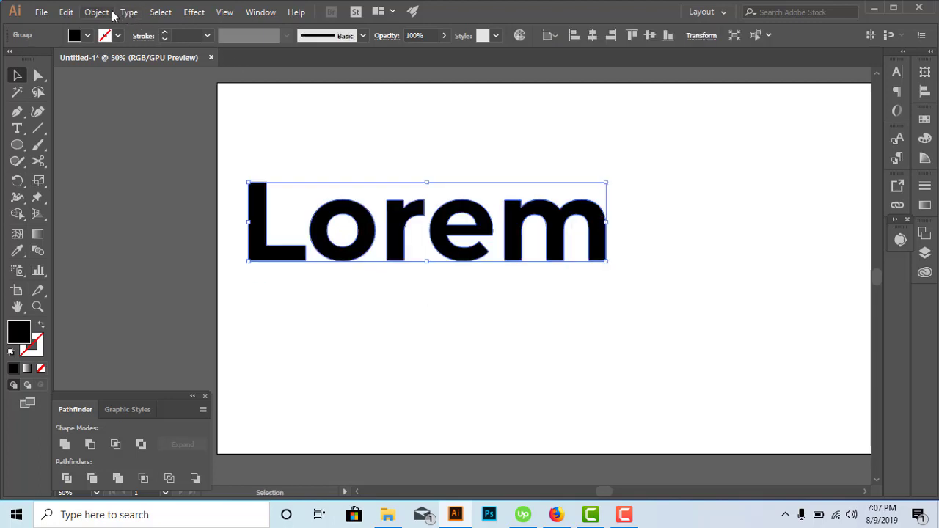
click(189, 14)
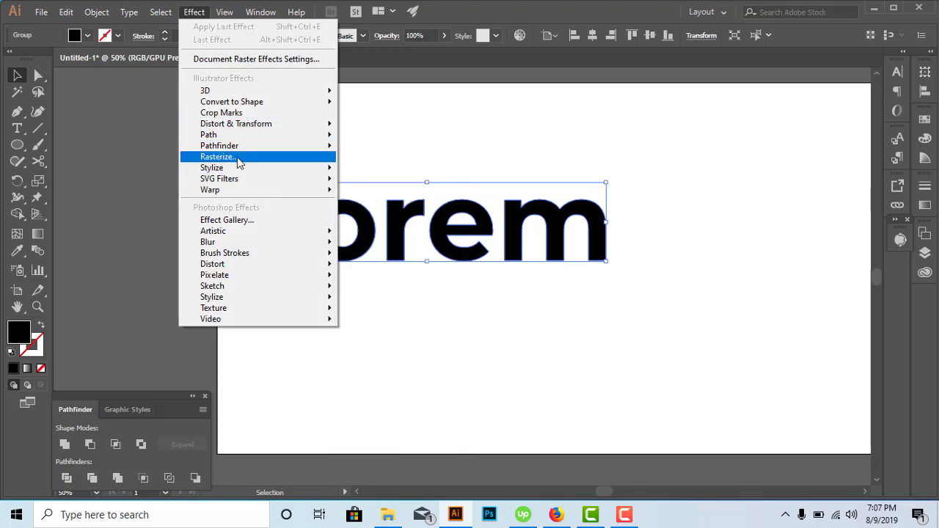
mouse_move(212, 168)
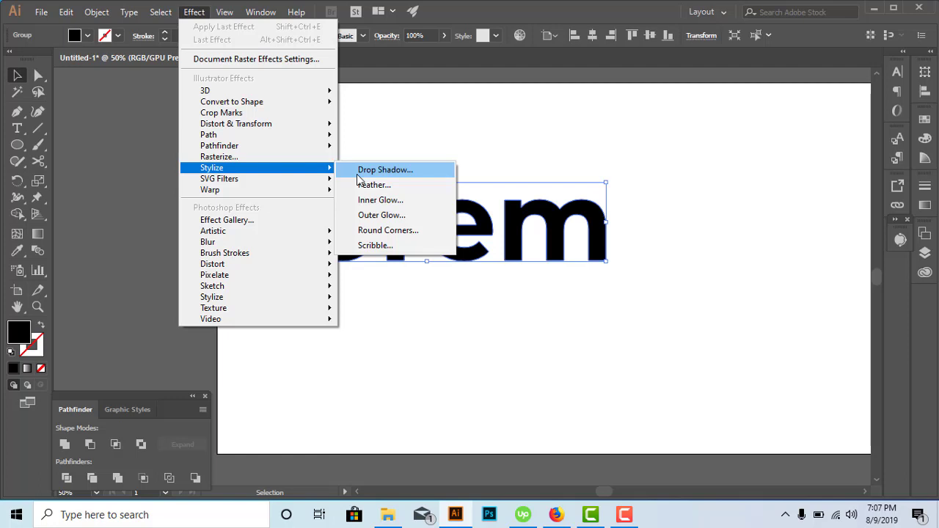
- Open the Drop Shadow effect, move its dialog aside, and turn on Preview
click(357, 174)
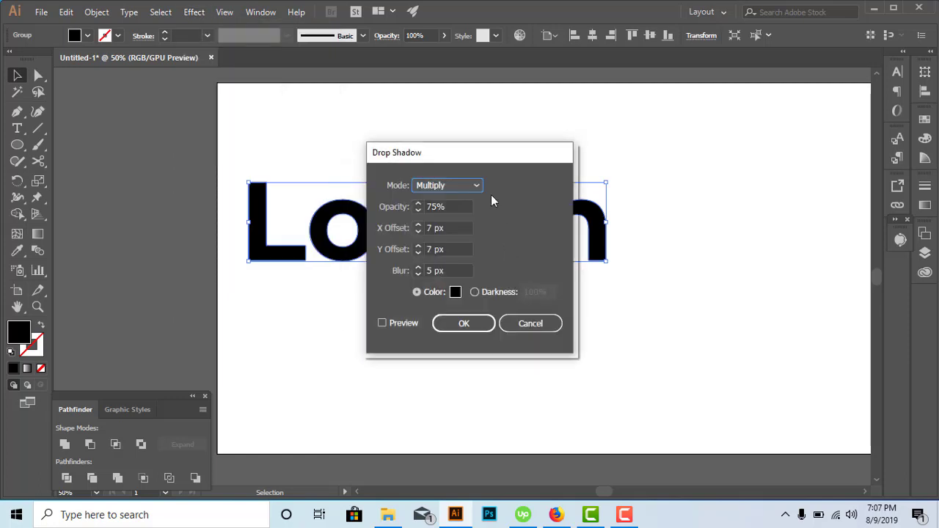
drag(470, 158, 751, 142)
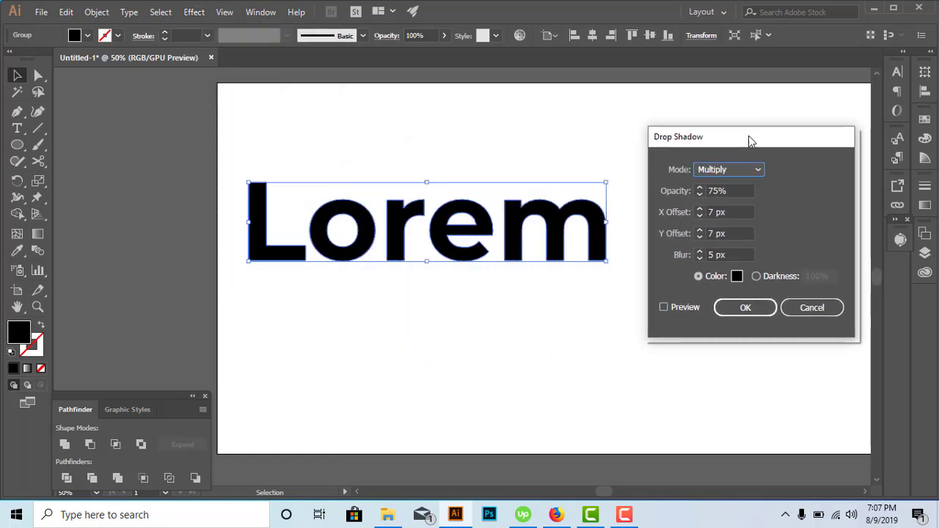
click(666, 307)
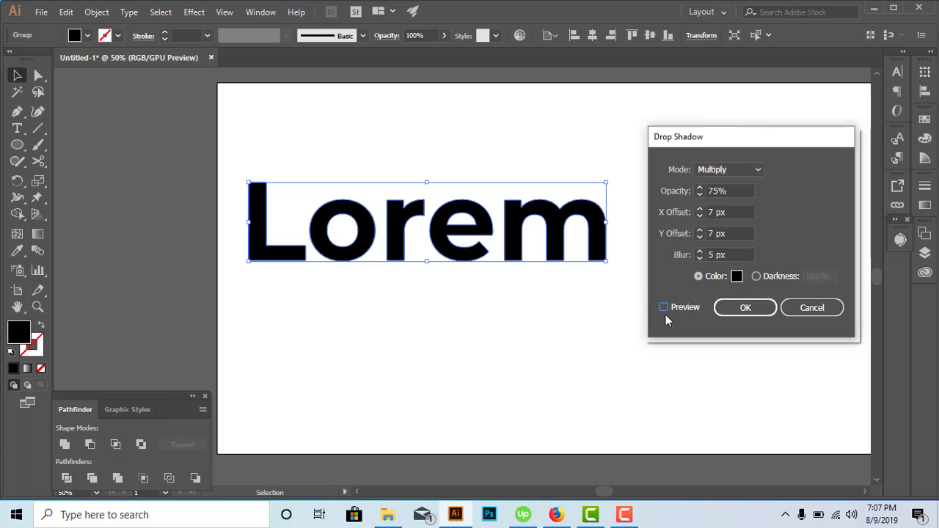
click(665, 307)
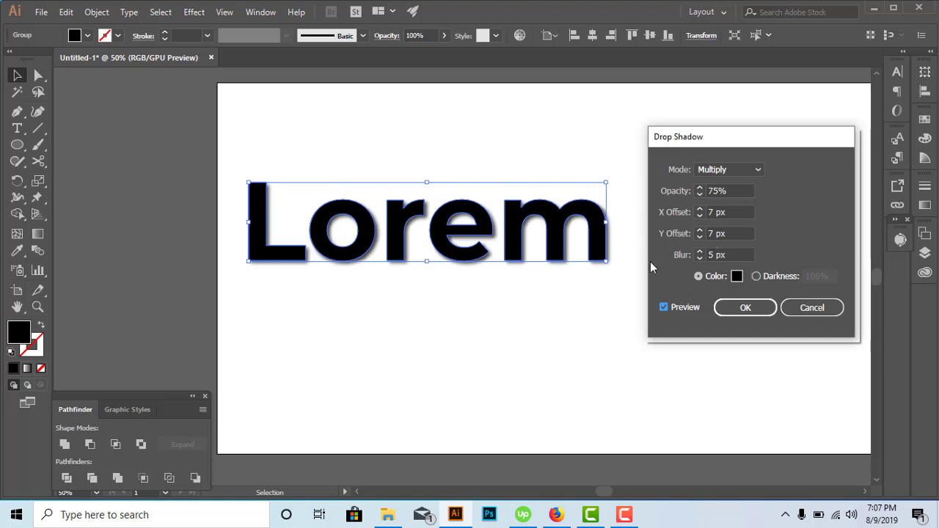
- Lower the drop shadow opacity to 58%
click(733, 211)
click(733, 190)
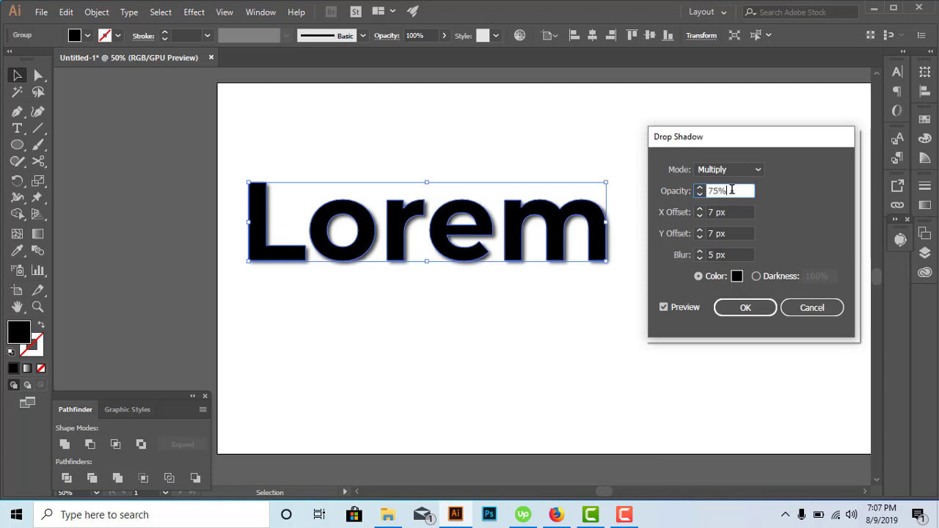
key(Up)
key(Up)
key(Up)
key(Up)
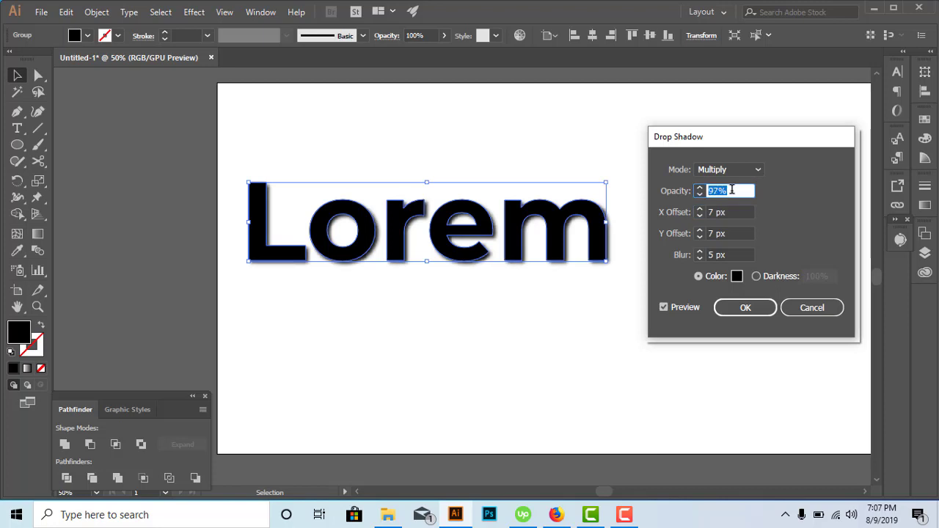
key(Down)
key(Down)
key(Down)
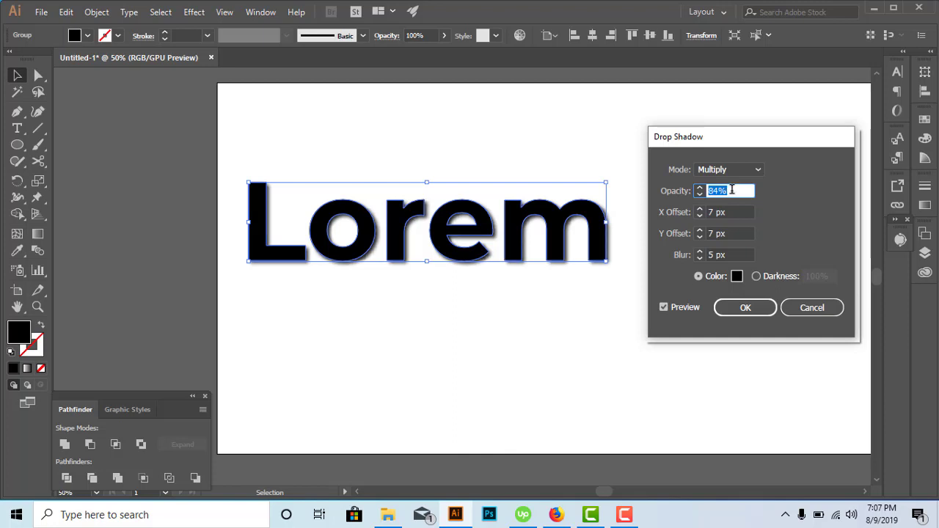
key(Down)
key(Down)
key(Down)
key(Down)
key(Down)
key(Down)
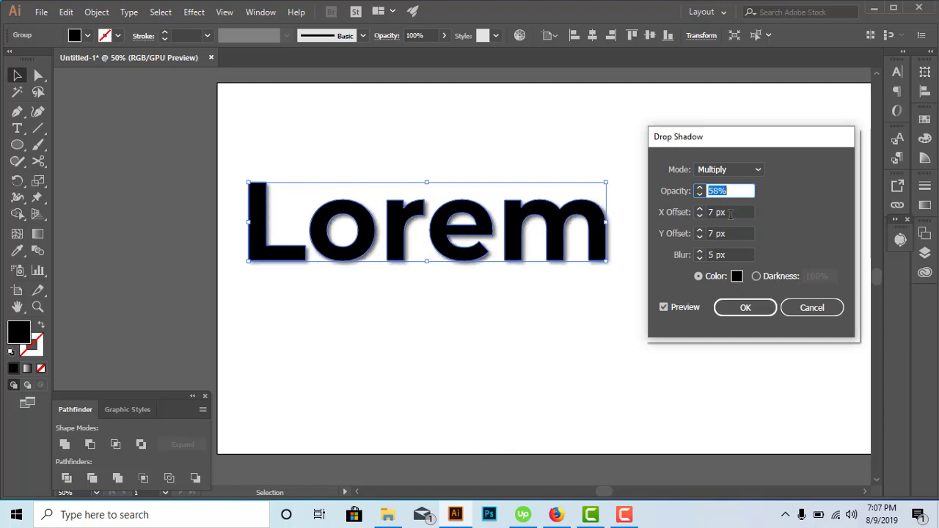
- Raise the drop shadow X Offset to 48 px
click(731, 213)
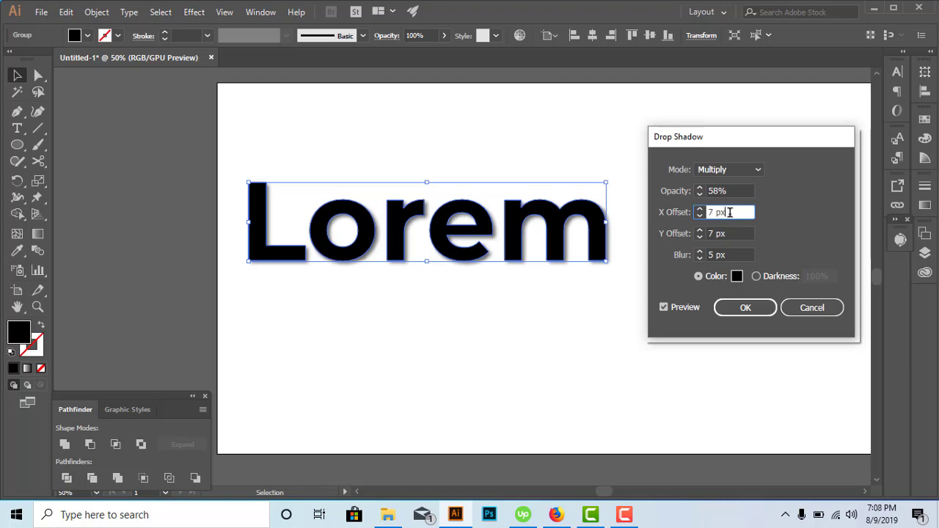
key(Up)
key(Up)
key(Up)
key(Up)
key(Up)
key(Up)
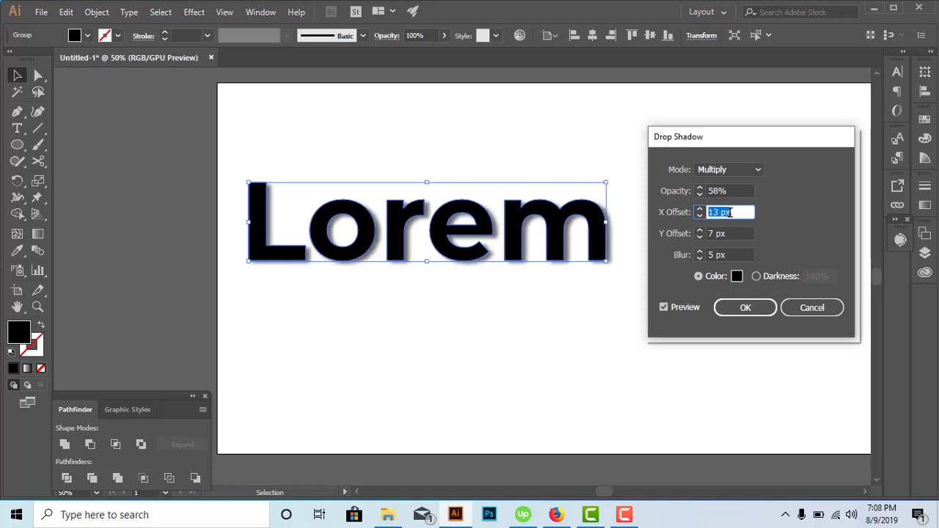
key(Up)
key(Up)
key(Up)
key(Up)
key(Up)
key(Up)
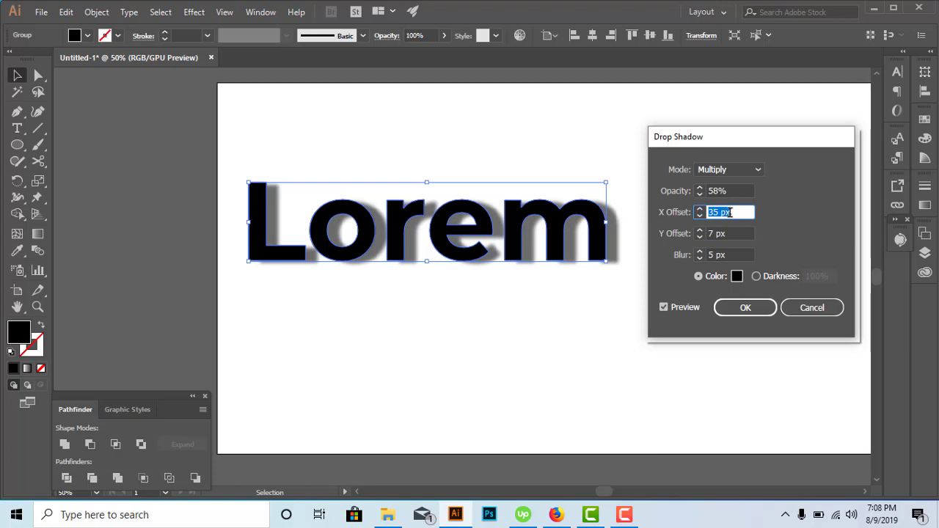
key(Up)
key(Up)
key(Up)
key(Up)
key(Up)
key(Up)
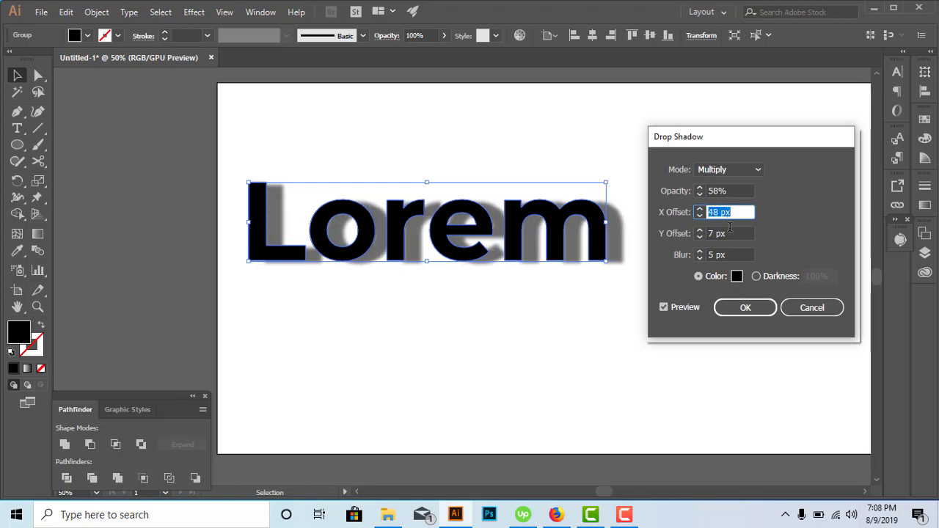
- Raise the Y Offset to 53 px, then cancel the Drop Shadow without applying it
click(730, 233)
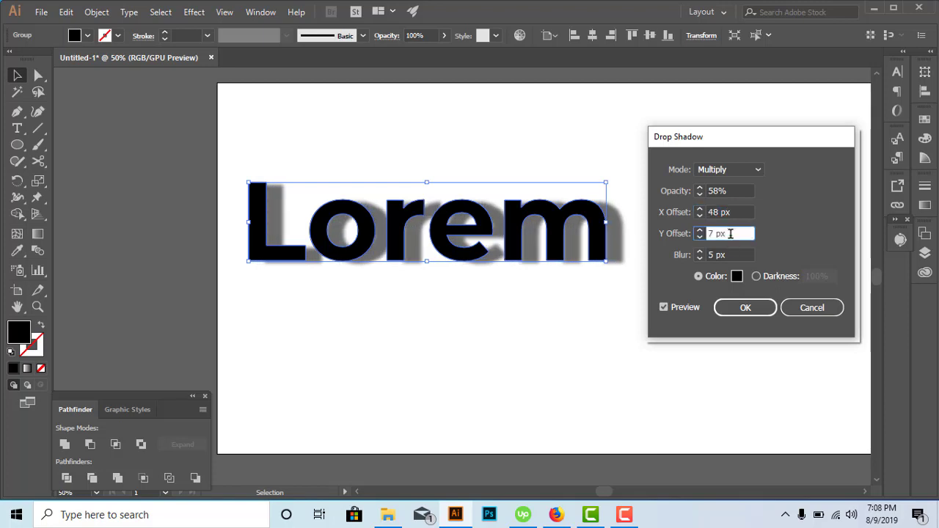
key(Up)
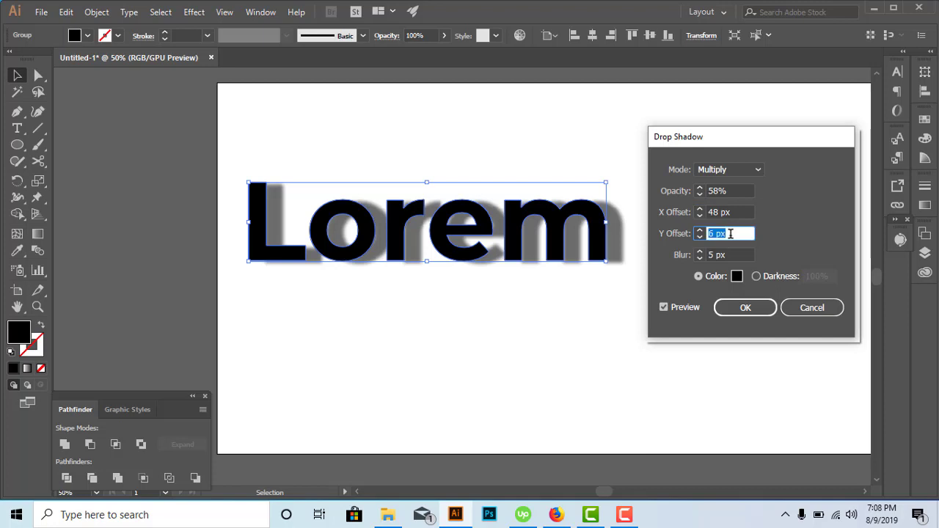
scroll(730, 233, up, 8)
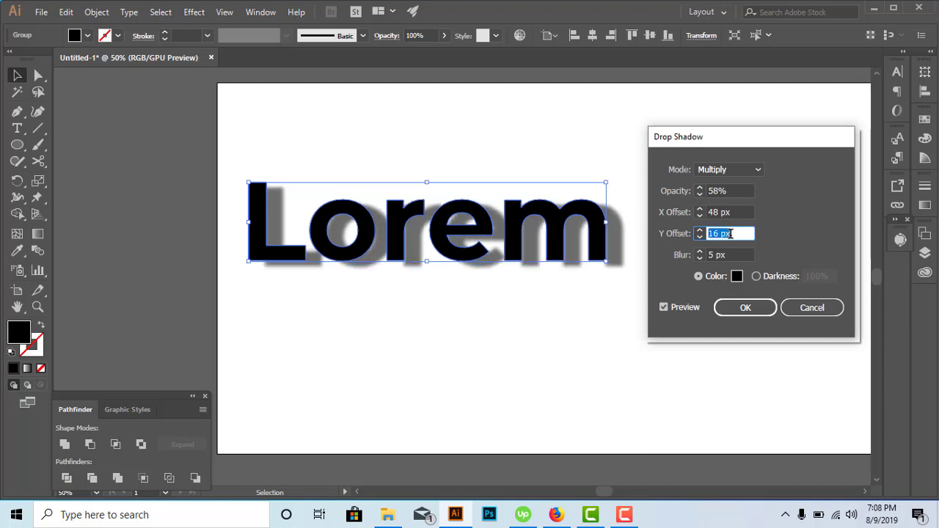
scroll(731, 234, up, 15)
scroll(730, 233, up, 11)
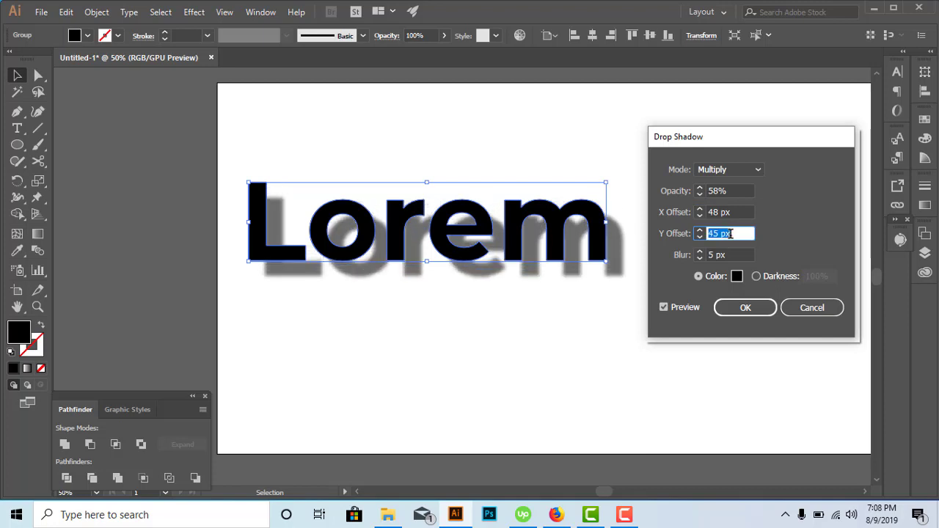
scroll(730, 233, up, 11)
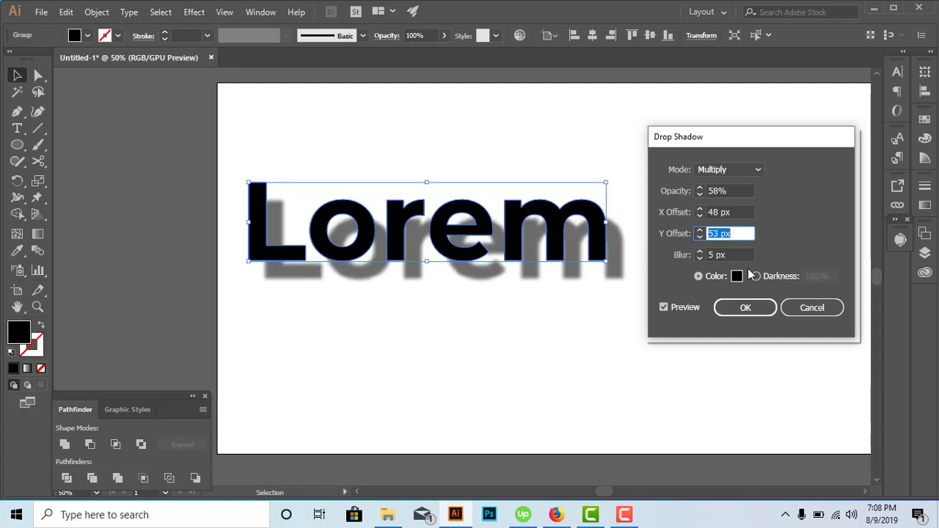
click(819, 313)
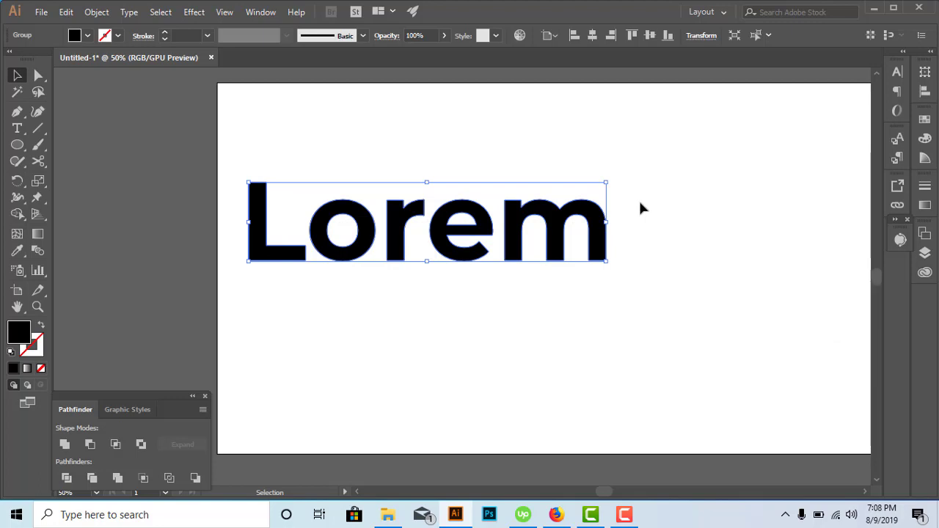
- Delete the outlined Lorem group, leaving the Untitled-1 artboard empty
key(Delete)
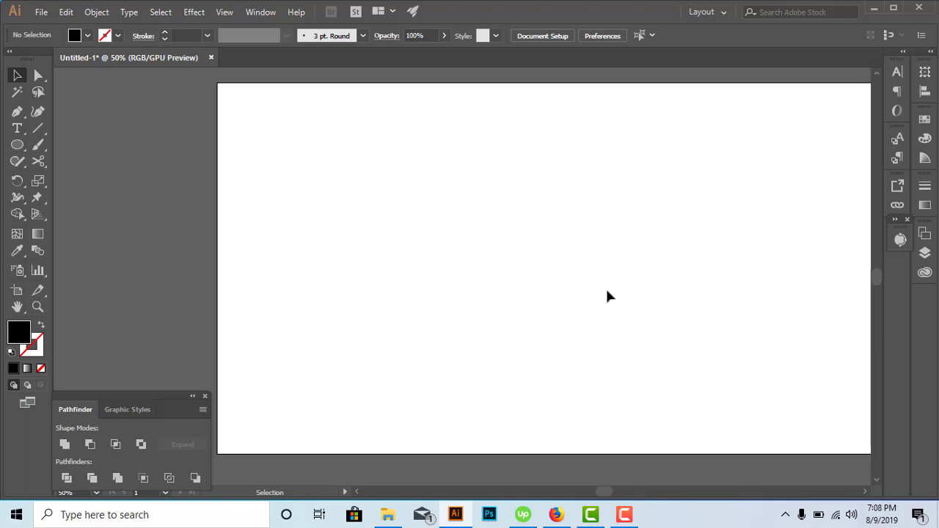
scroll(606, 296, down, 1)
scroll(603, 295, up, 3)
scroll(604, 295, down, 2)
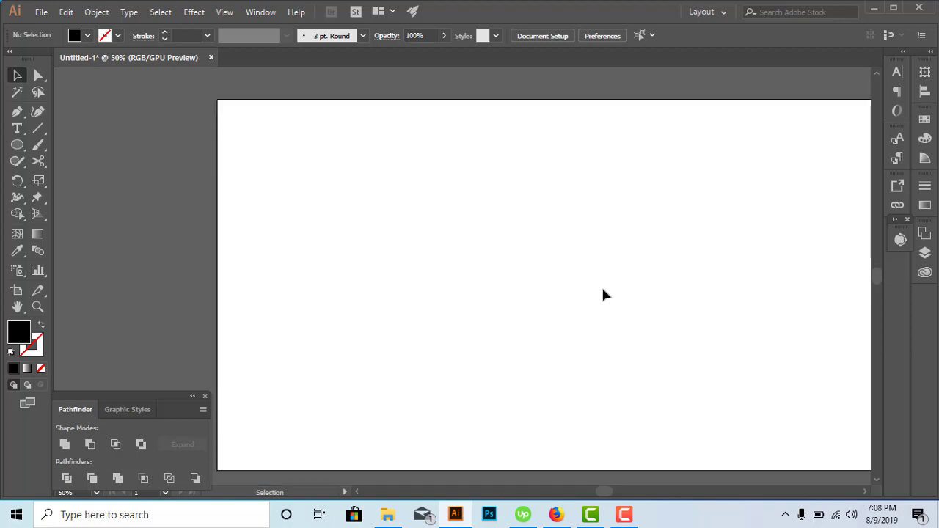